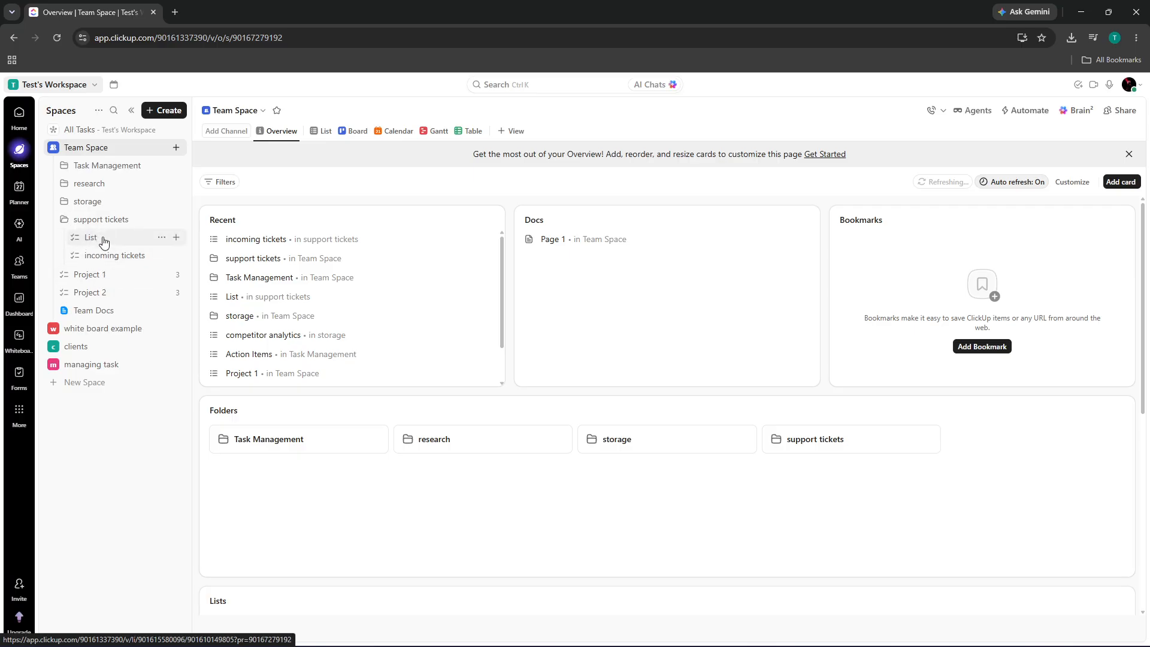
# - Open the research folder overview and start adding a new view to it
pyautogui.click(99, 189)
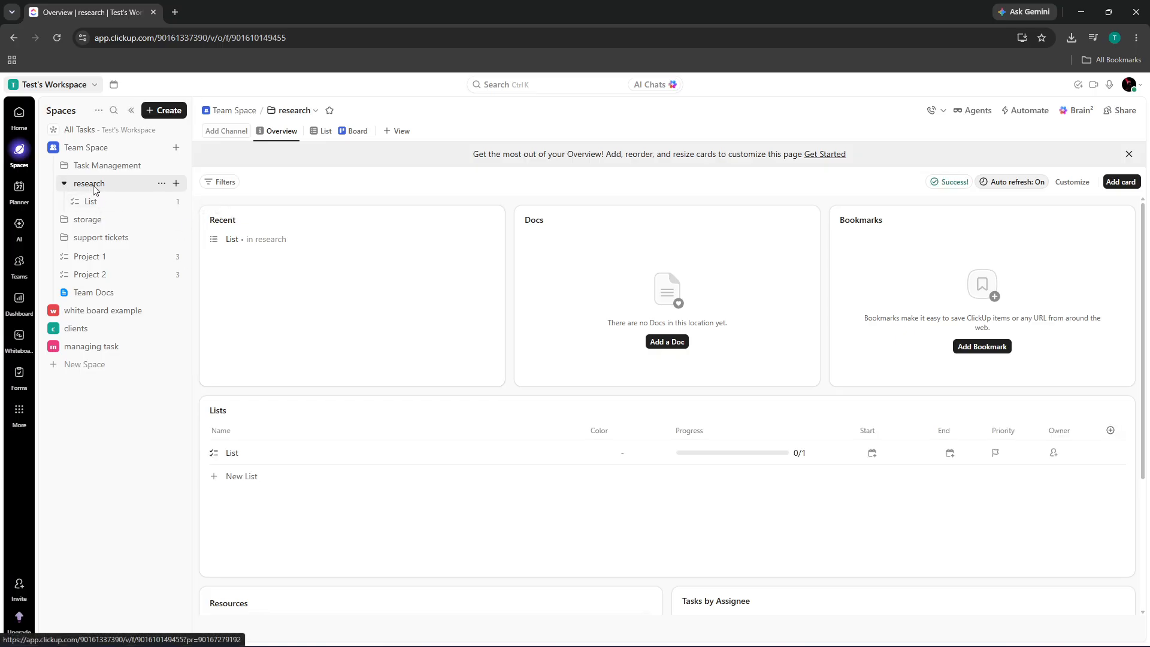
pyautogui.click(395, 131)
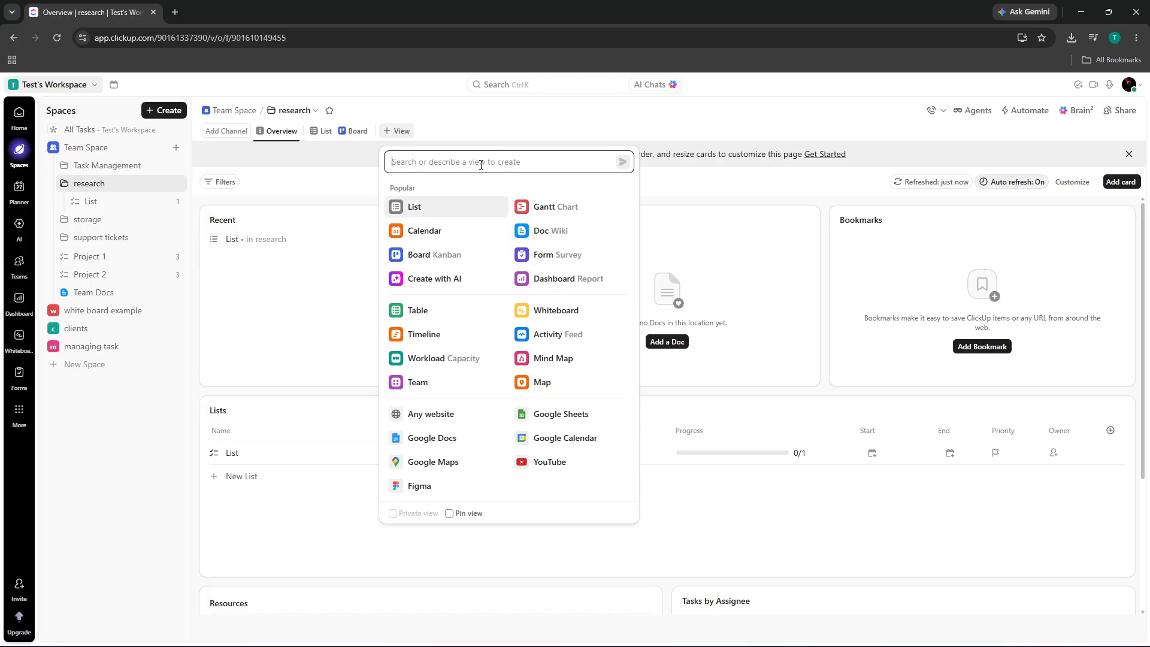
# - Add a Form view to the research folder and dismiss the upgrade prompt
pyautogui.write('f')
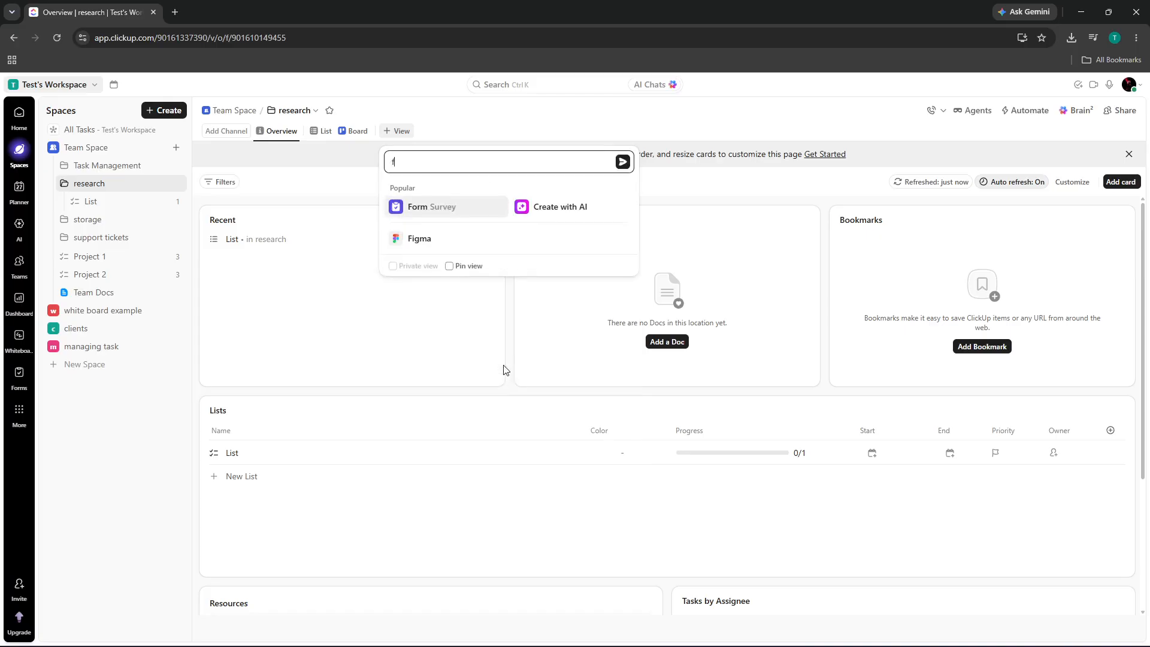
pyautogui.click(434, 208)
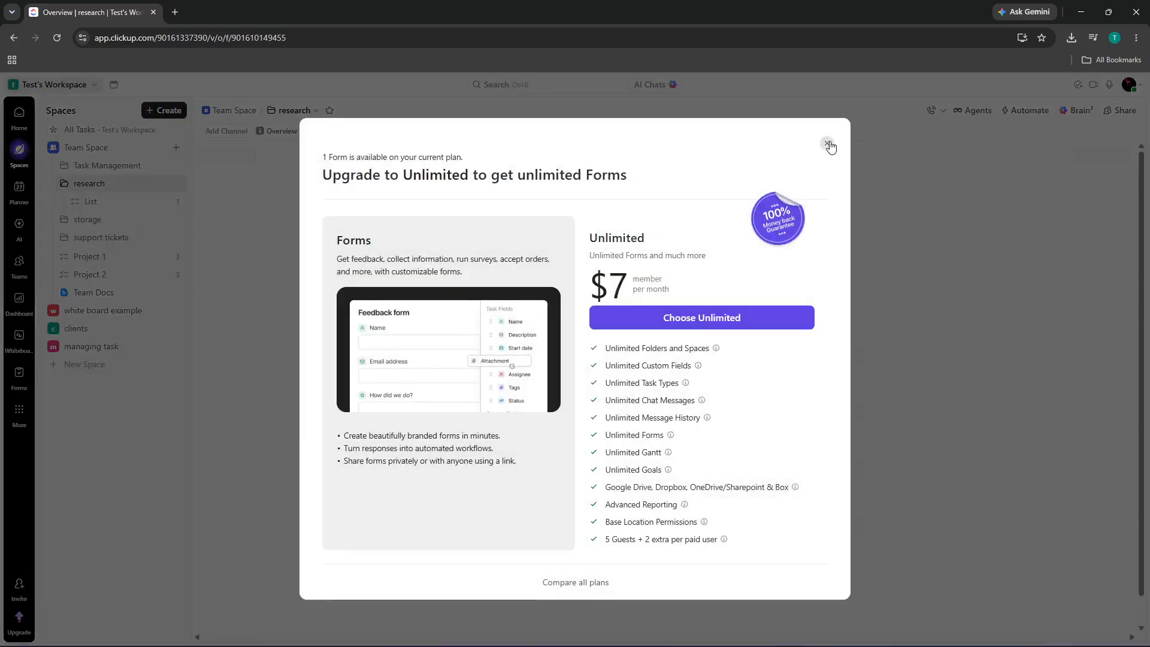
pyautogui.click(828, 145)
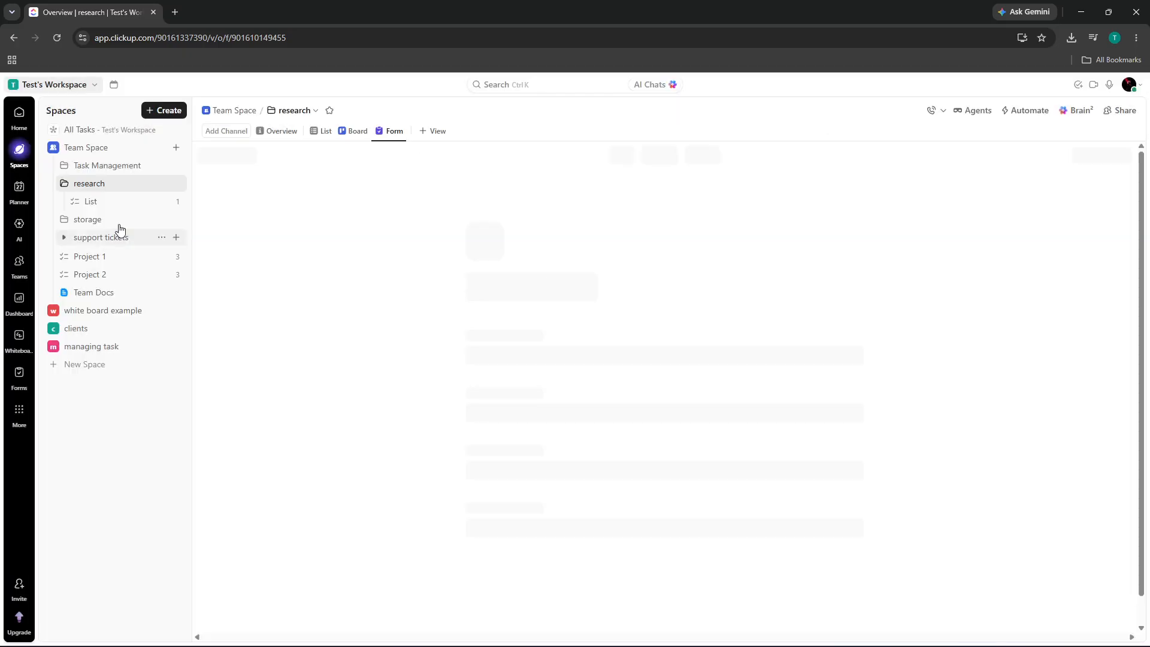
# - Expand the Task Management, storage and support tickets folders, then show the workspace's All Tasks
pyautogui.click(64, 166)
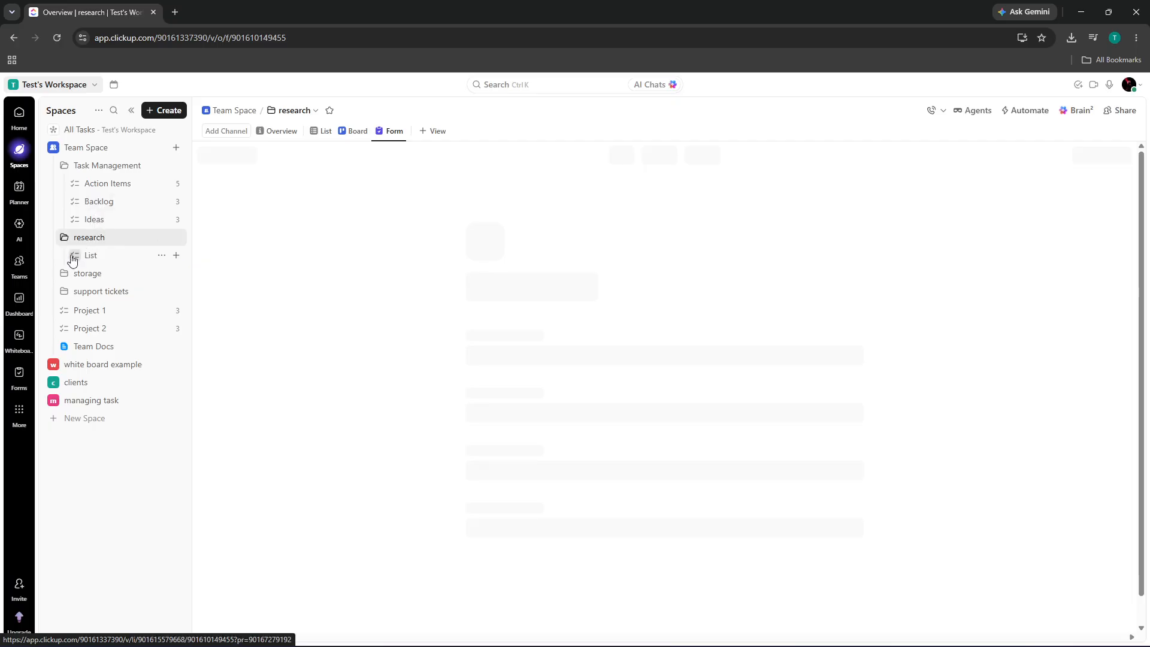
pyautogui.click(64, 276)
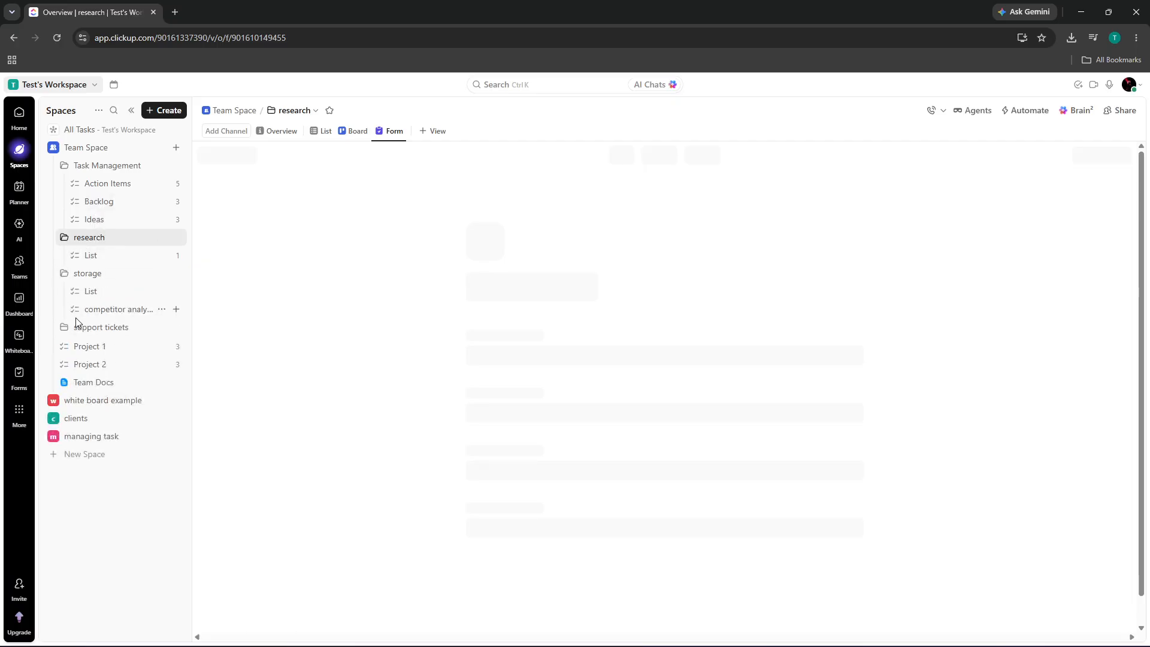
pyautogui.click(66, 327)
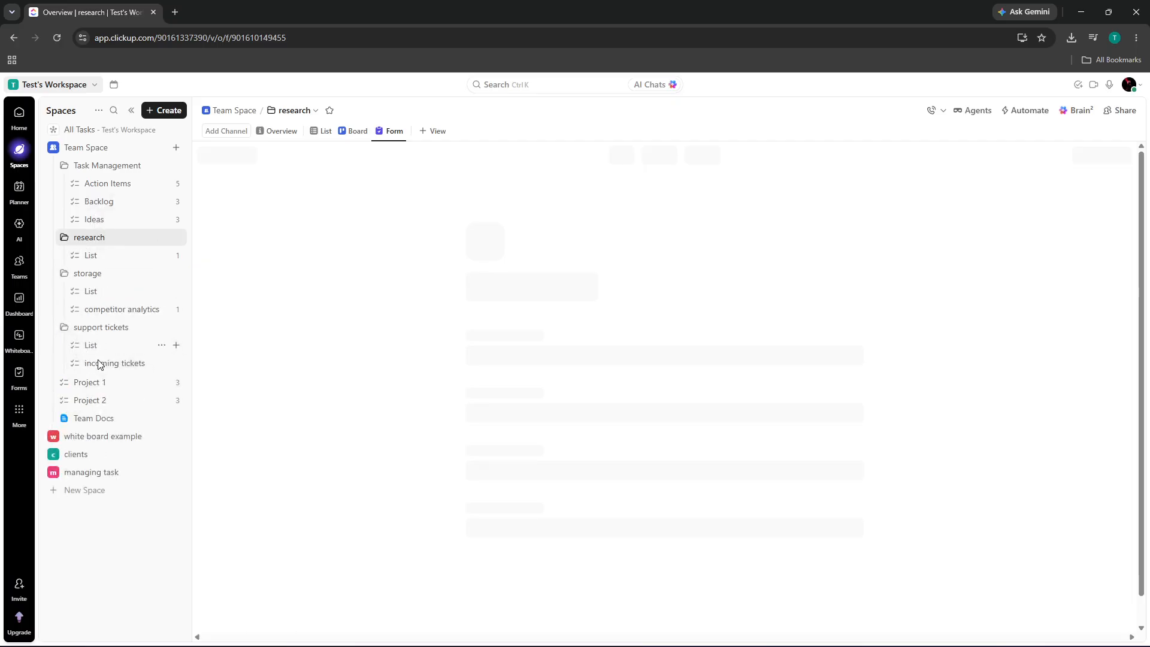
pyautogui.click(87, 172)
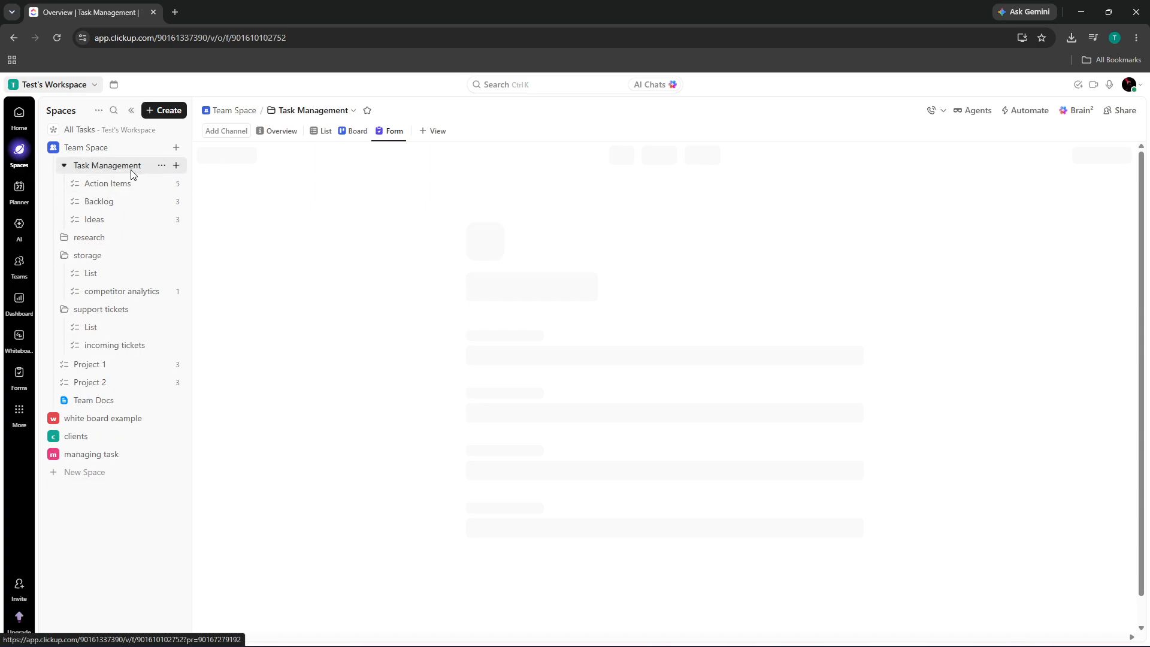
pyautogui.click(124, 133)
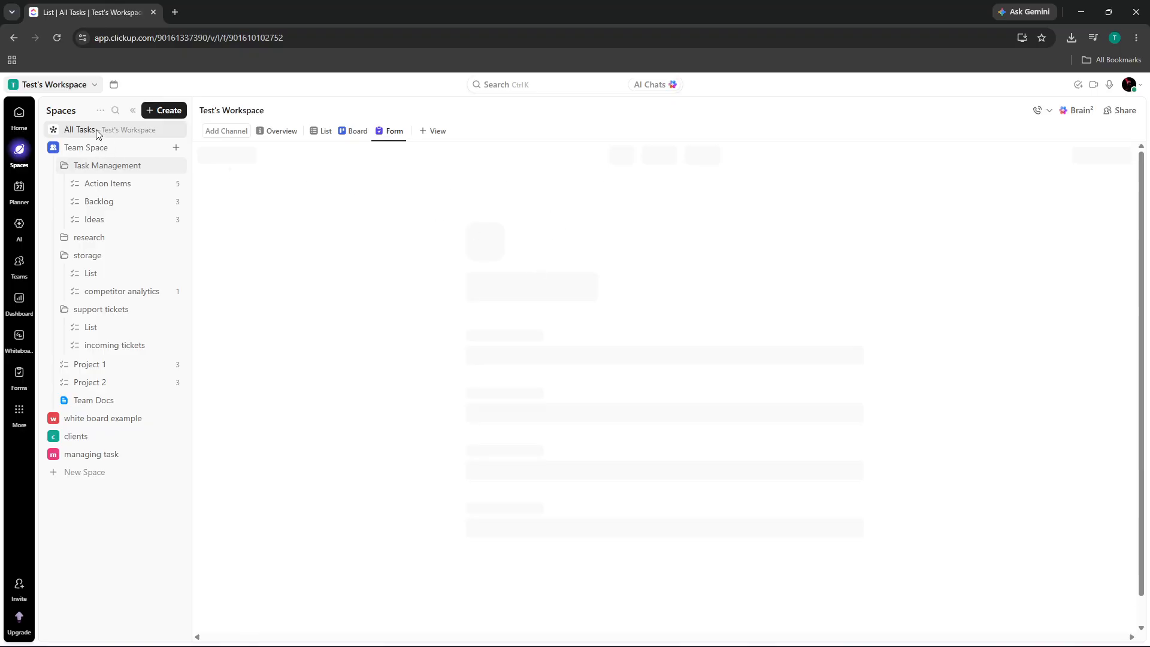
# - Reload the page so All Tasks shows Action Items: 4 In Progress, 1 To Do
pyautogui.click(54, 37)
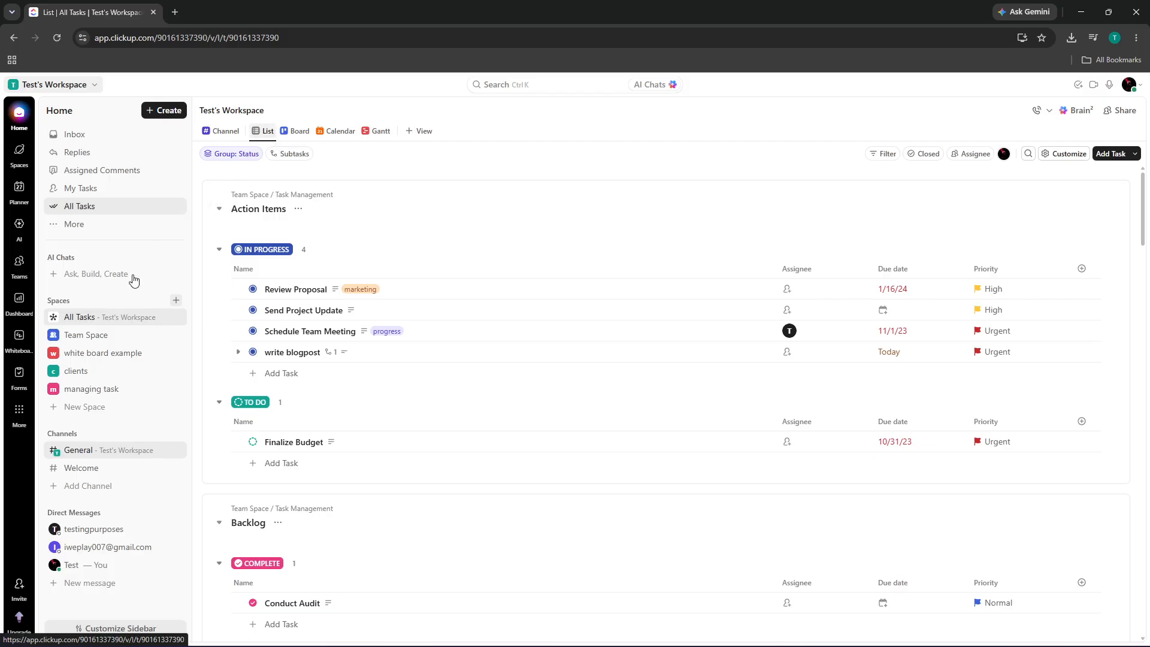
# - Browse Task Management, Action Items, Backlog, Ideas, research and Project 1, ending on Project 2
pyautogui.click(103, 354)
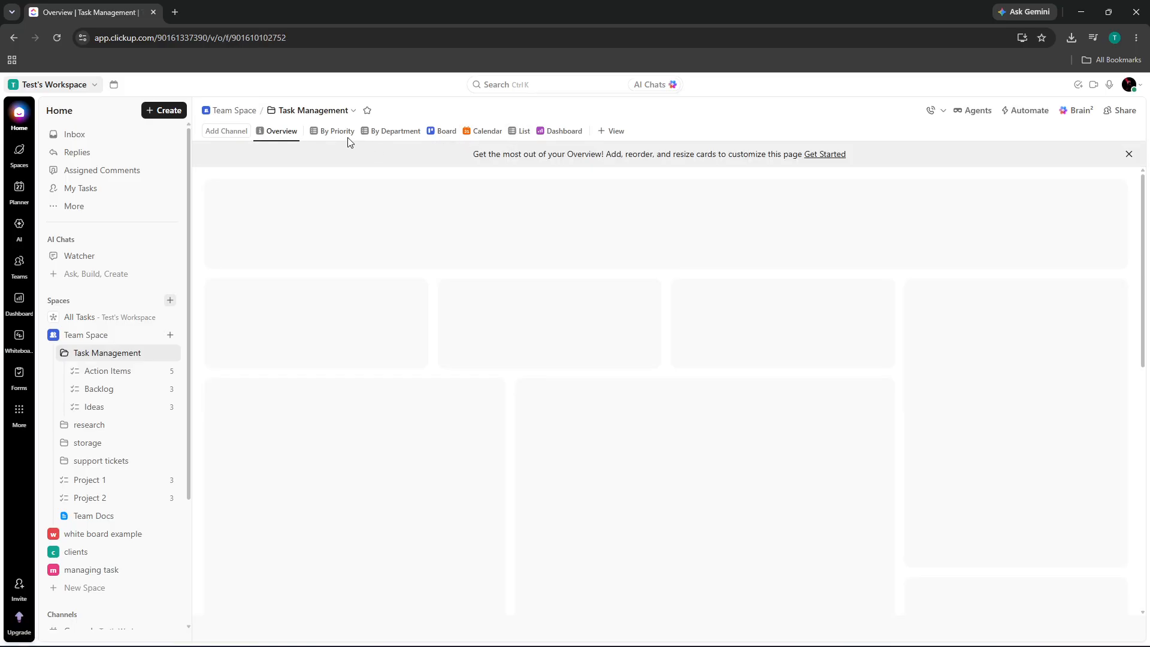
pyautogui.click(108, 371)
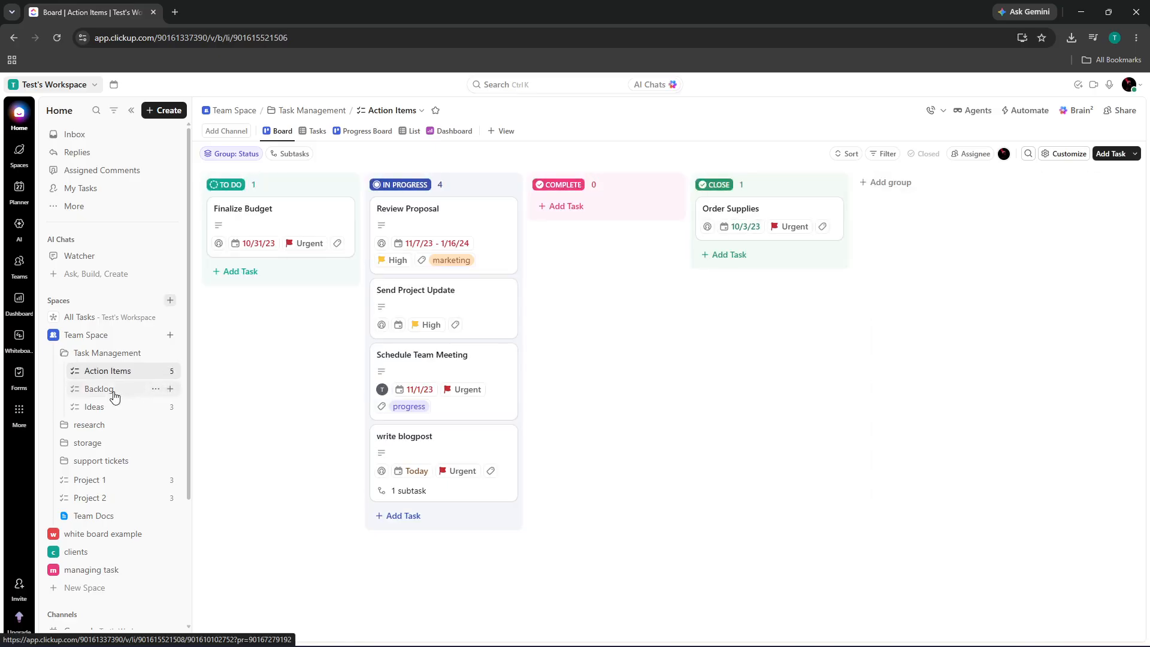
pyautogui.click(113, 393)
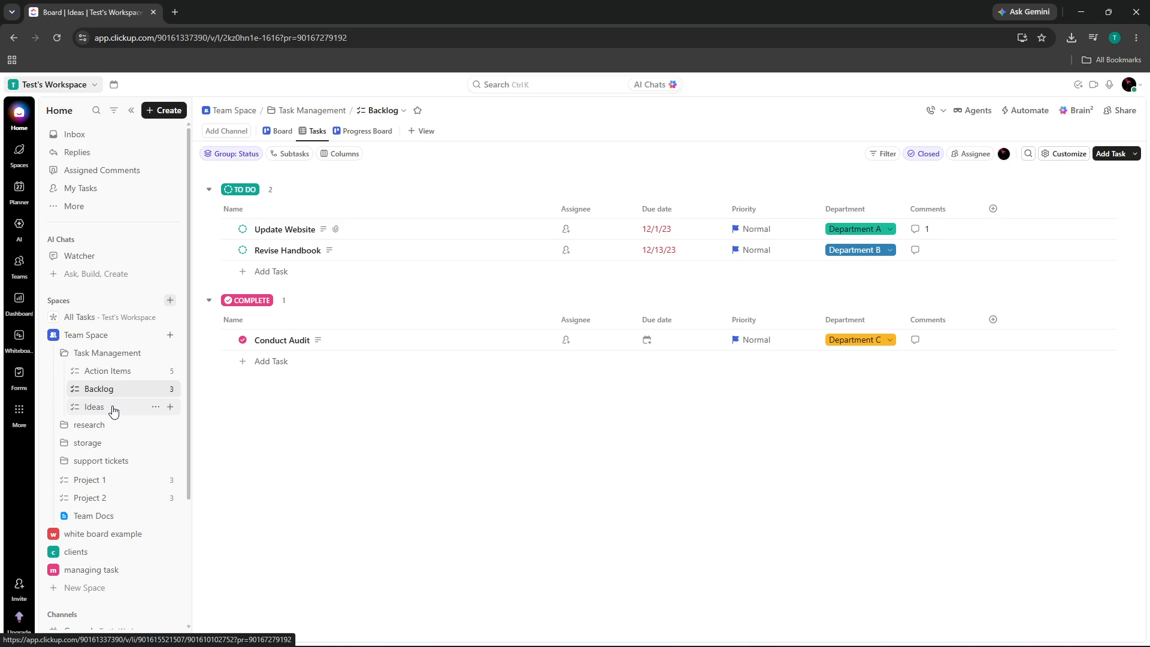
pyautogui.click(115, 411)
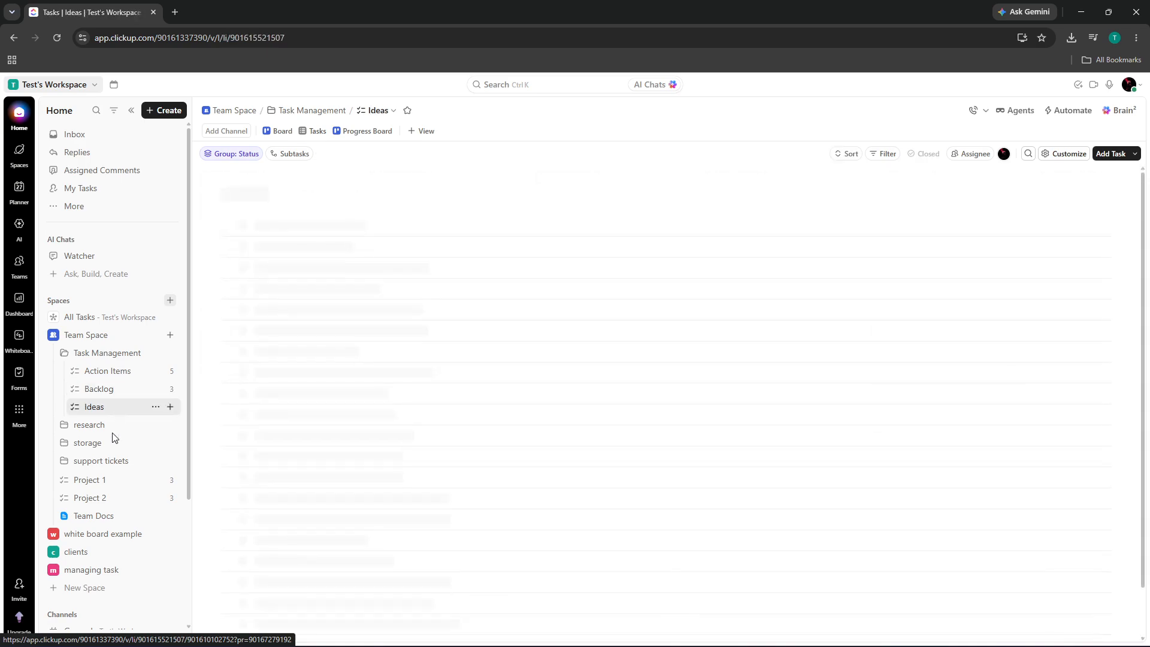
pyautogui.click(105, 430)
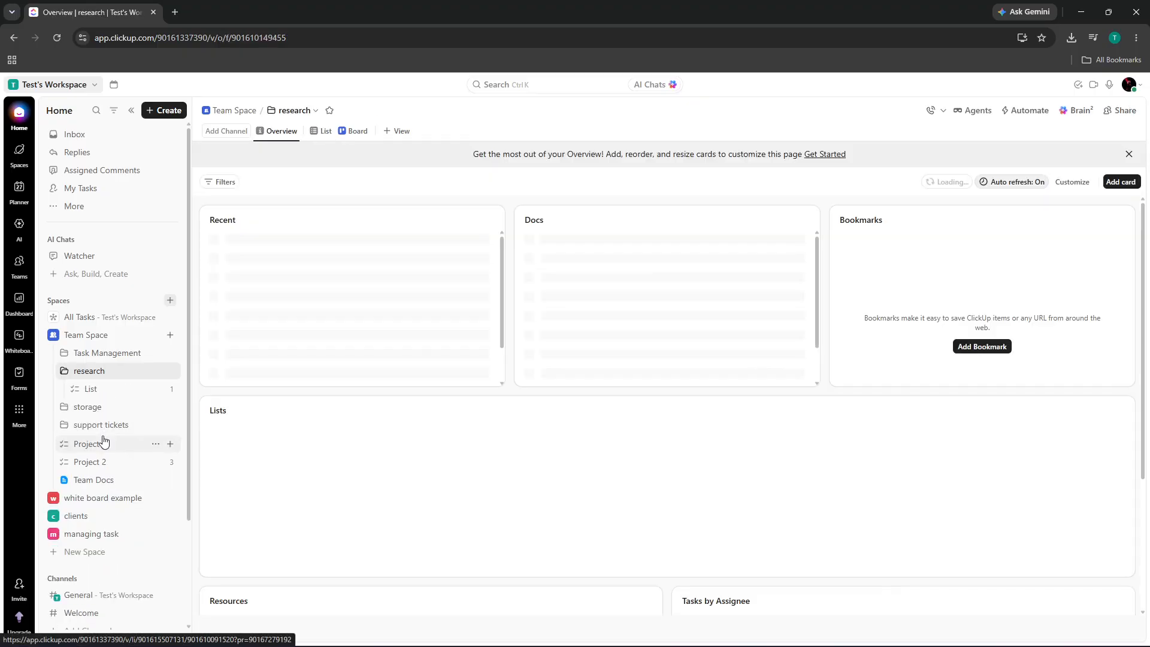
pyautogui.click(97, 449)
pyautogui.click(101, 463)
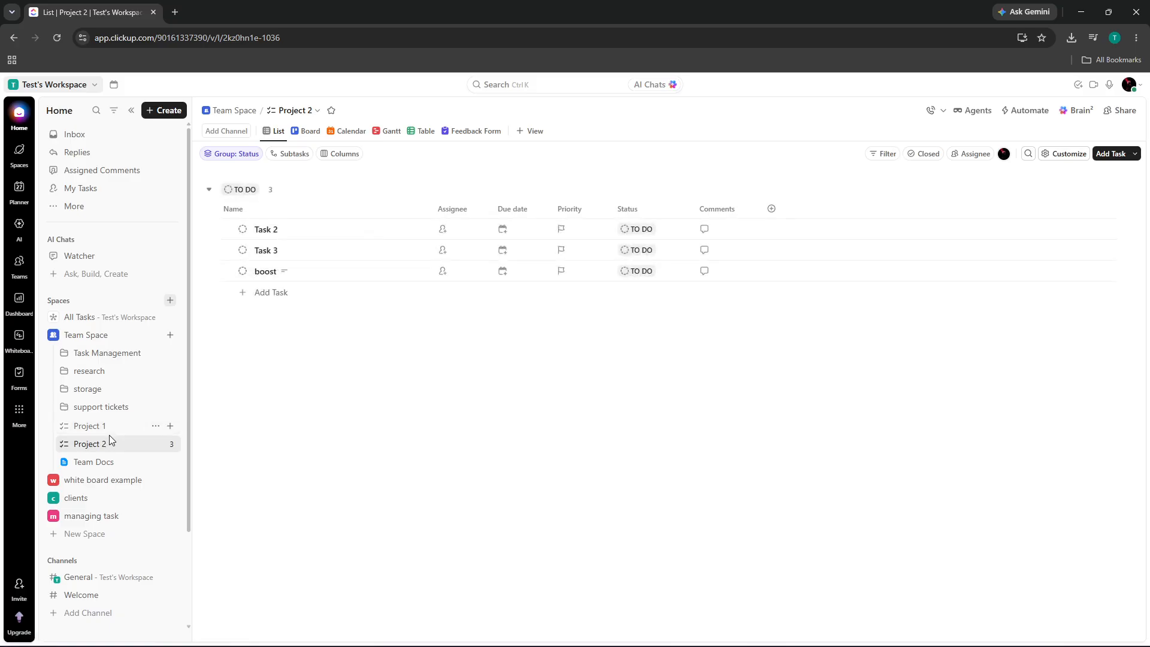
# - Unpublish Project 2's Feedback Form and show its submission, layout and color settings
pyautogui.click(473, 131)
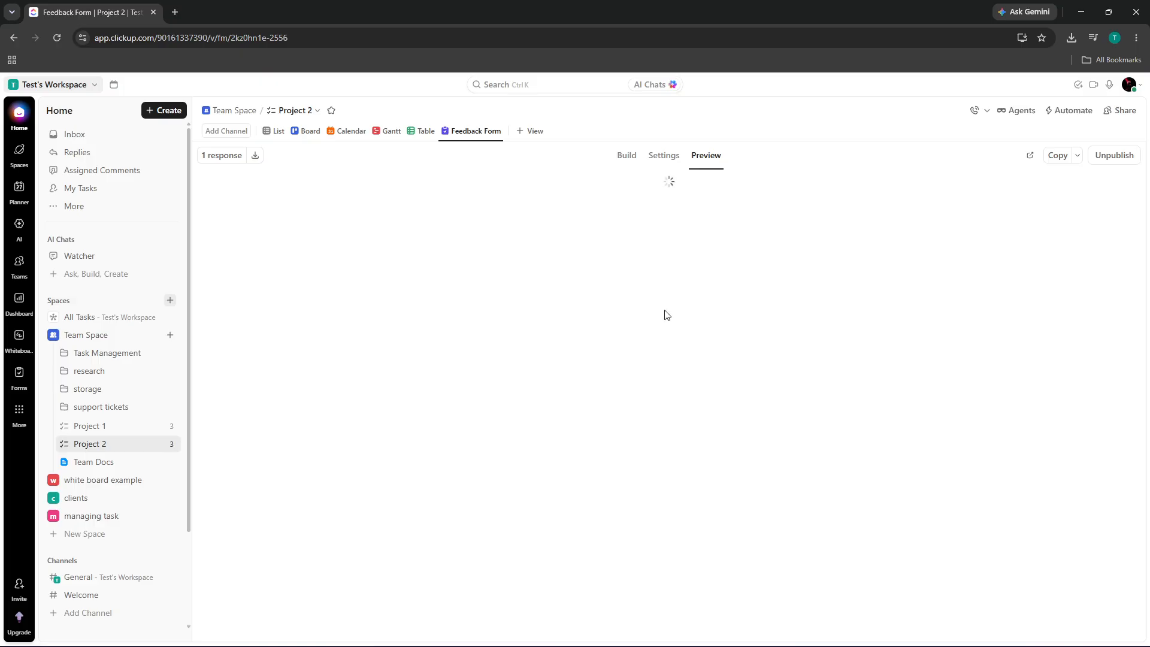
pyautogui.scroll(-2, 660, 409)
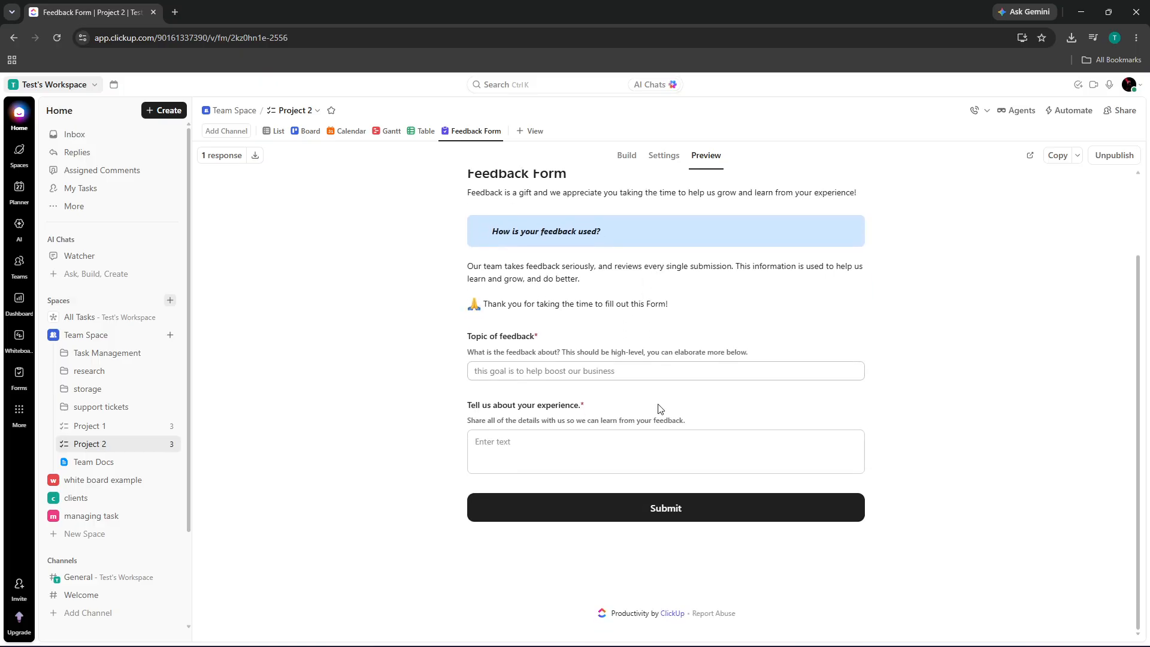
pyautogui.scroll(2, 660, 409)
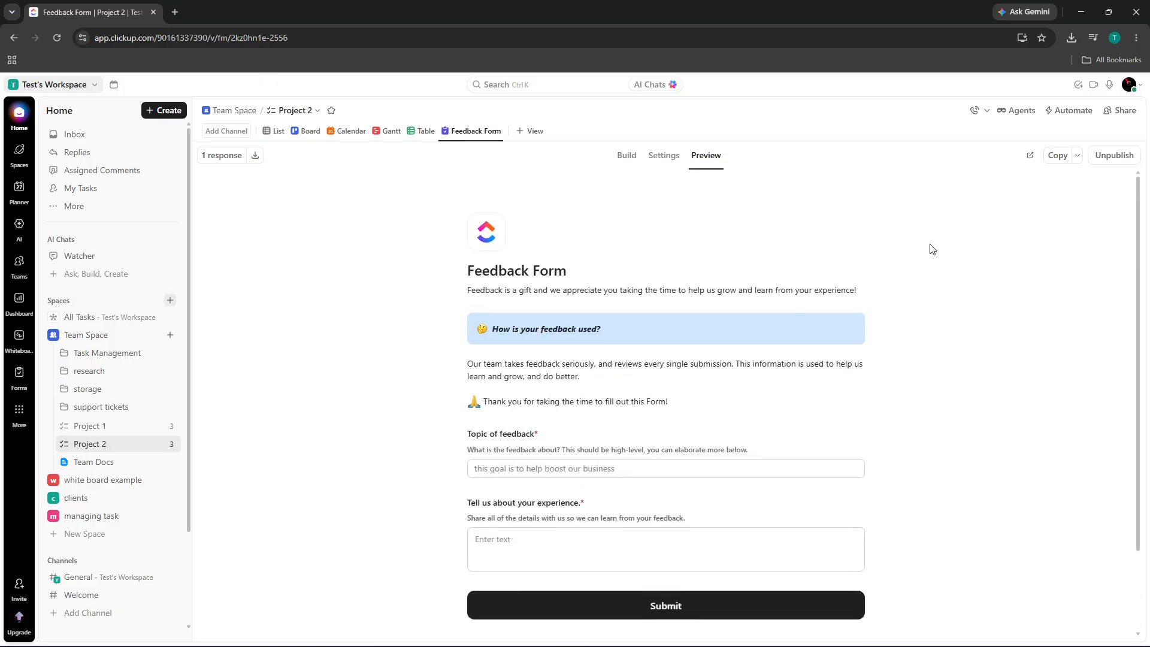
pyautogui.click(1104, 165)
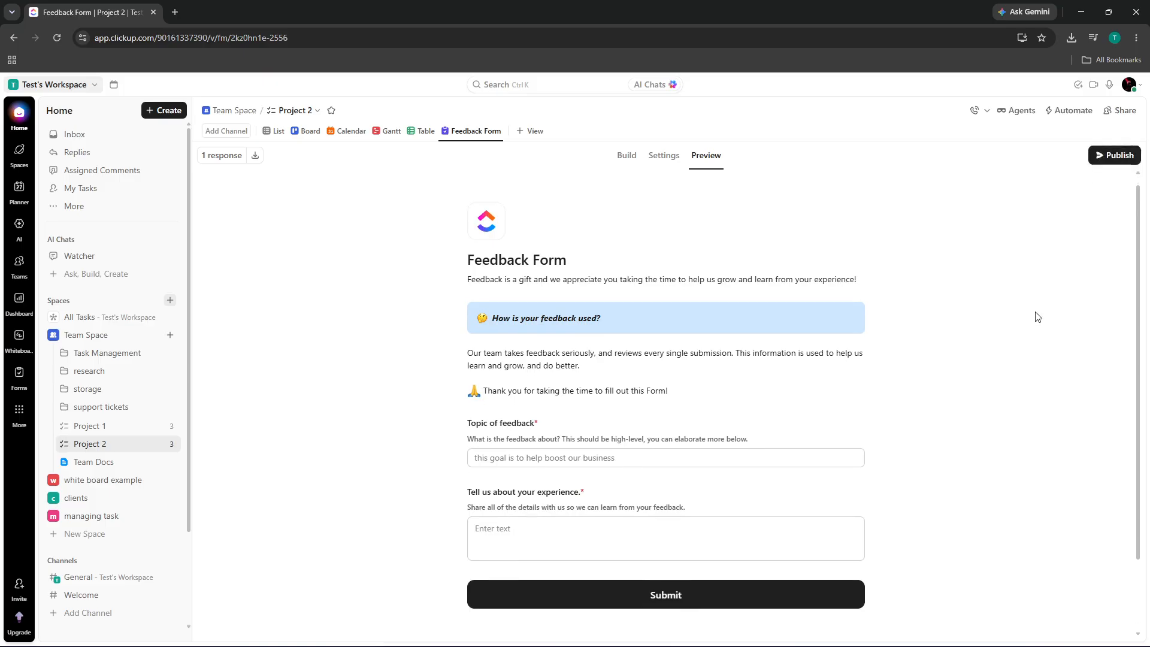
pyautogui.click(664, 156)
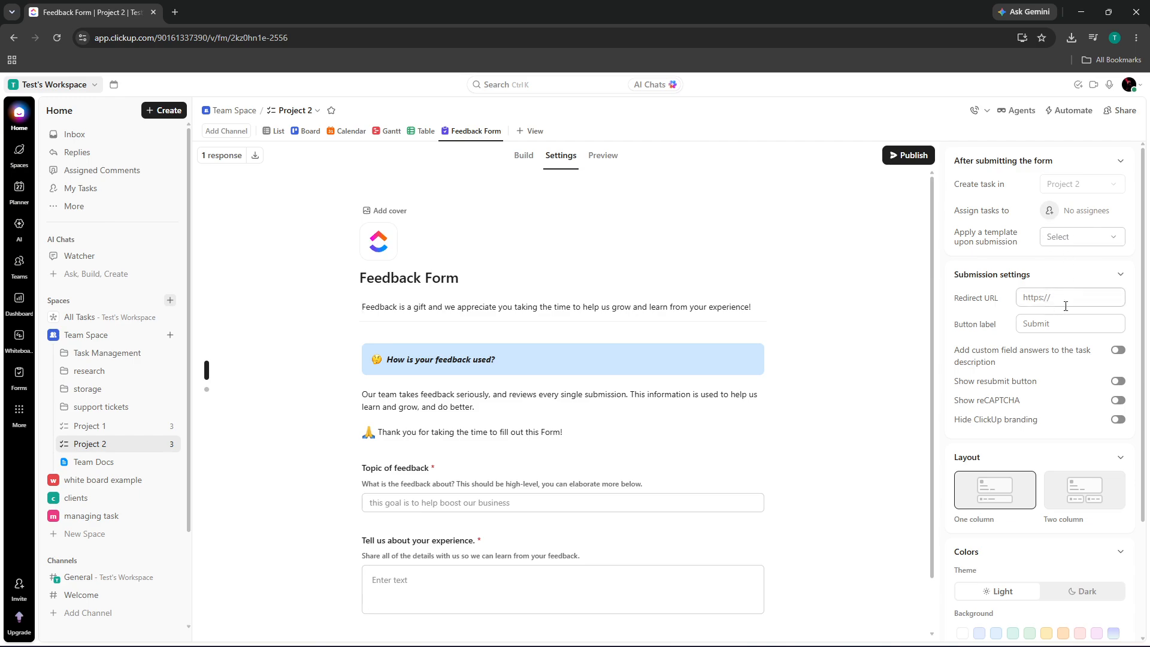
# - Attempt the two-column form layout, dismiss the upgrade prompt, and return to the form's fields
pyautogui.scroll(-3, 1066, 306)
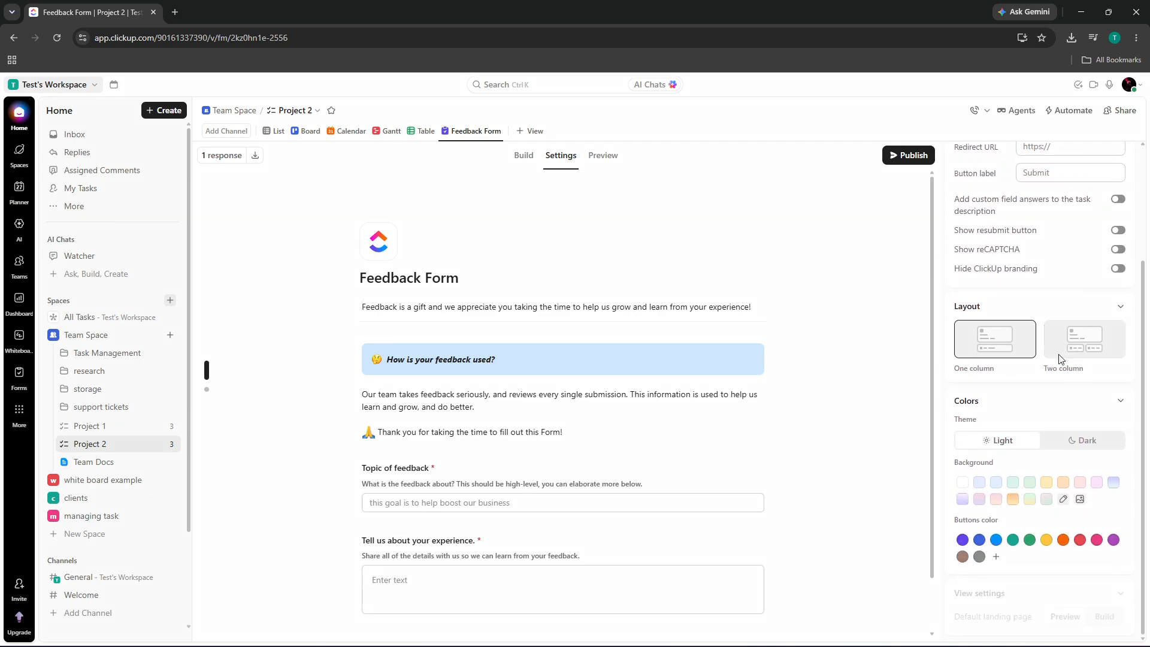
pyautogui.click(1060, 358)
pyautogui.click(825, 145)
pyautogui.scroll(3, 1032, 323)
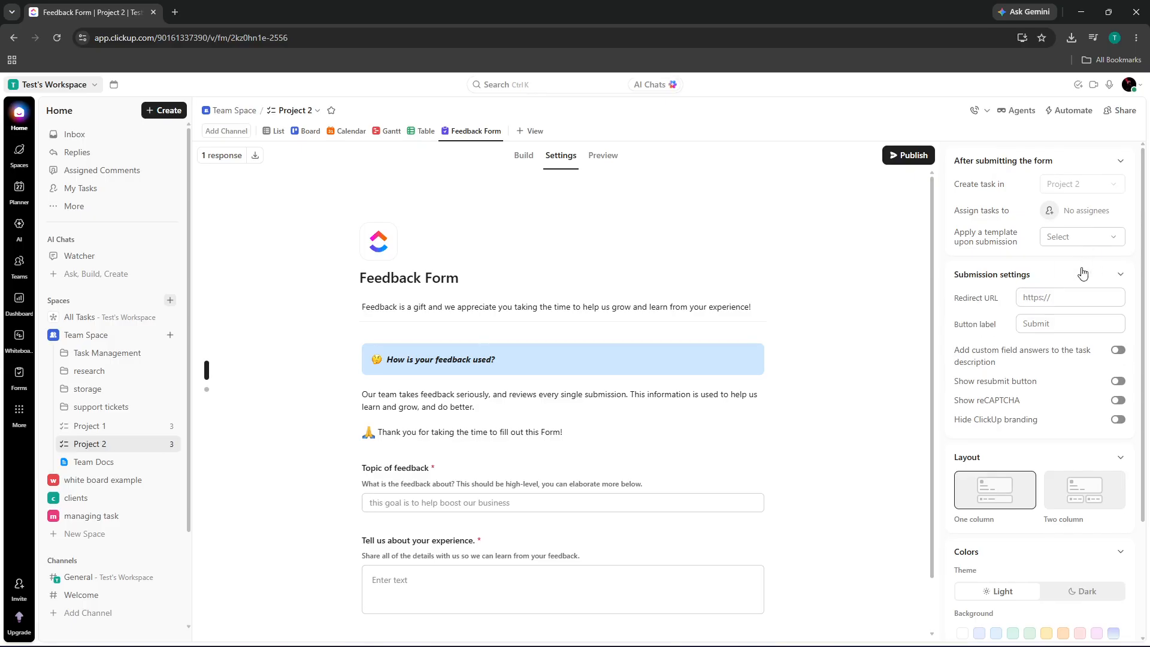
pyautogui.scroll(-3, 1078, 282)
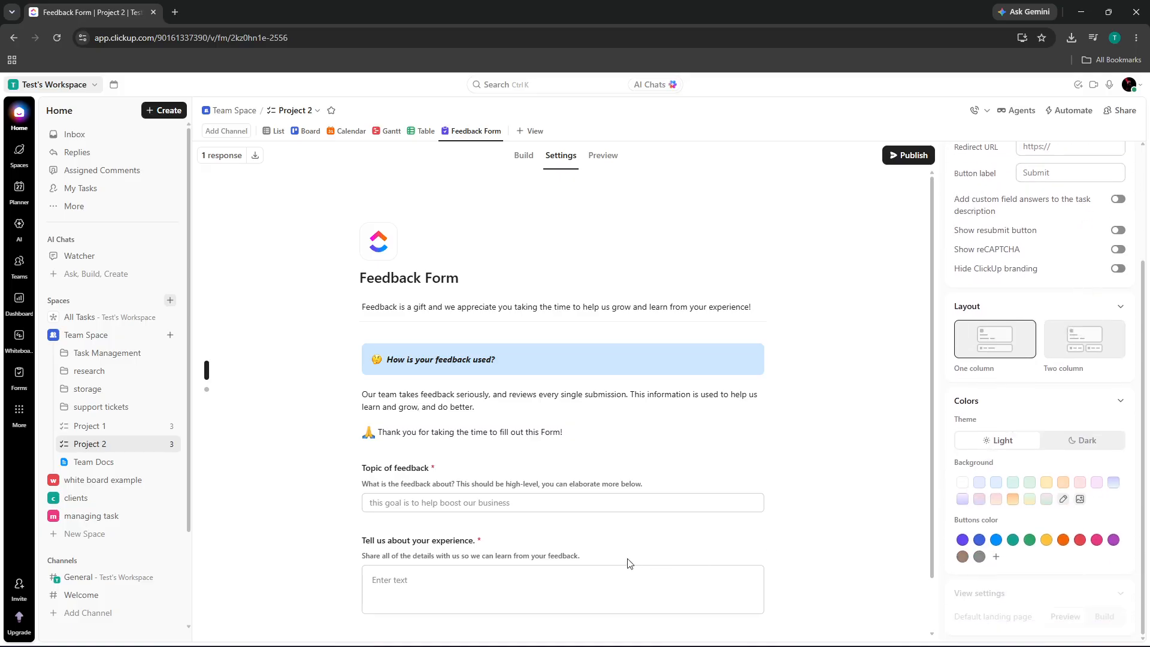
pyautogui.click(624, 581)
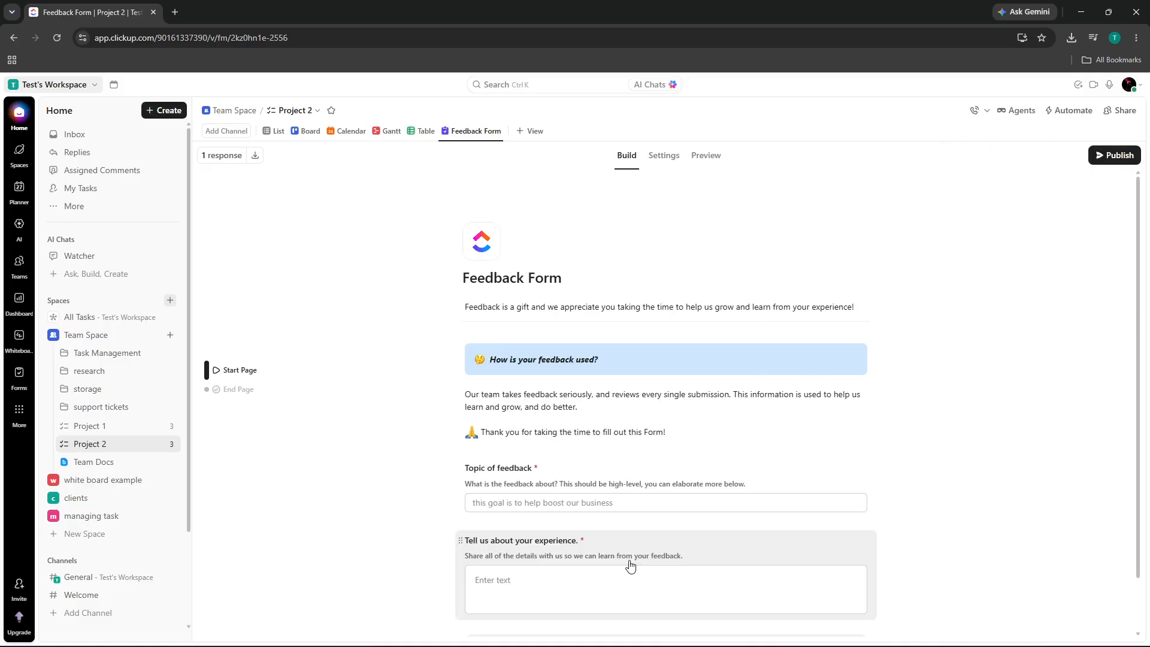
# - Reopen the form settings and collapse and re-expand the after-submission options
pyautogui.click(654, 160)
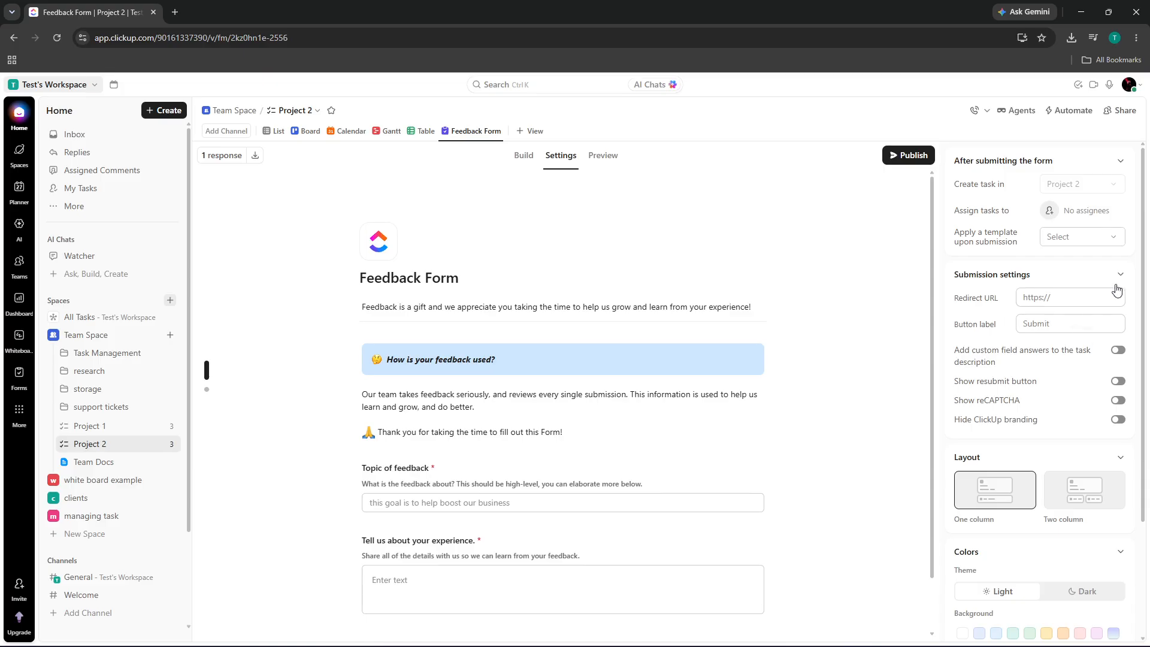
pyautogui.scroll(-3, 1072, 445)
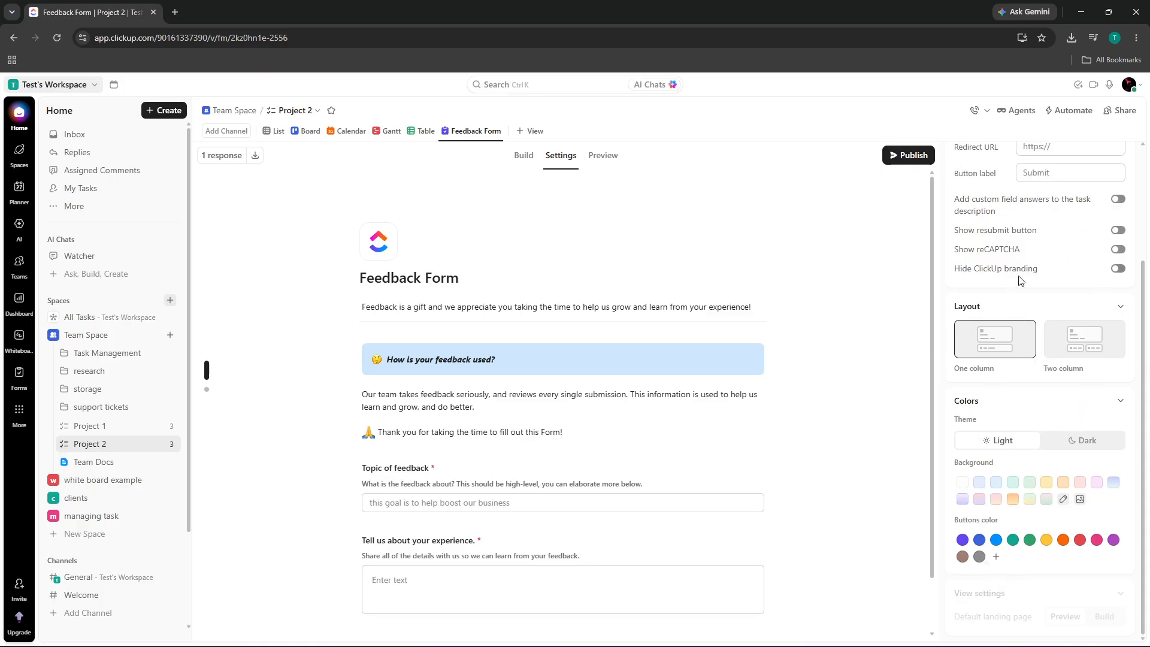
pyautogui.scroll(2, 1001, 377)
pyautogui.scroll(-2, 1020, 362)
pyautogui.scroll(-1, 689, 524)
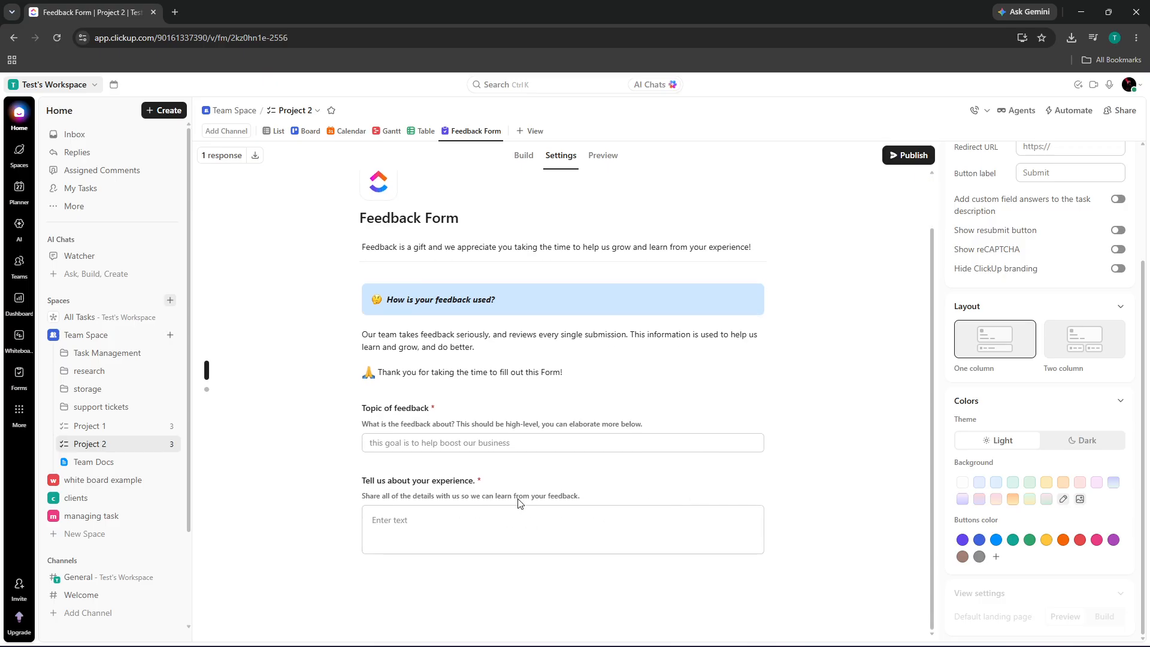
pyautogui.scroll(3, 1013, 539)
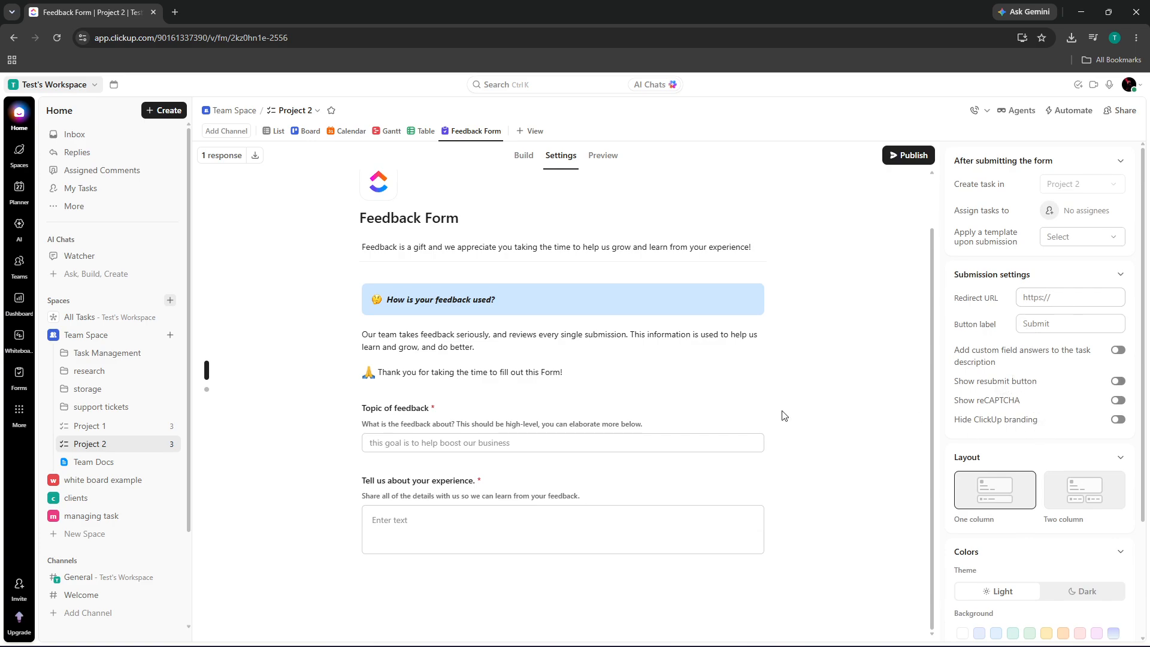
pyautogui.click(1120, 160)
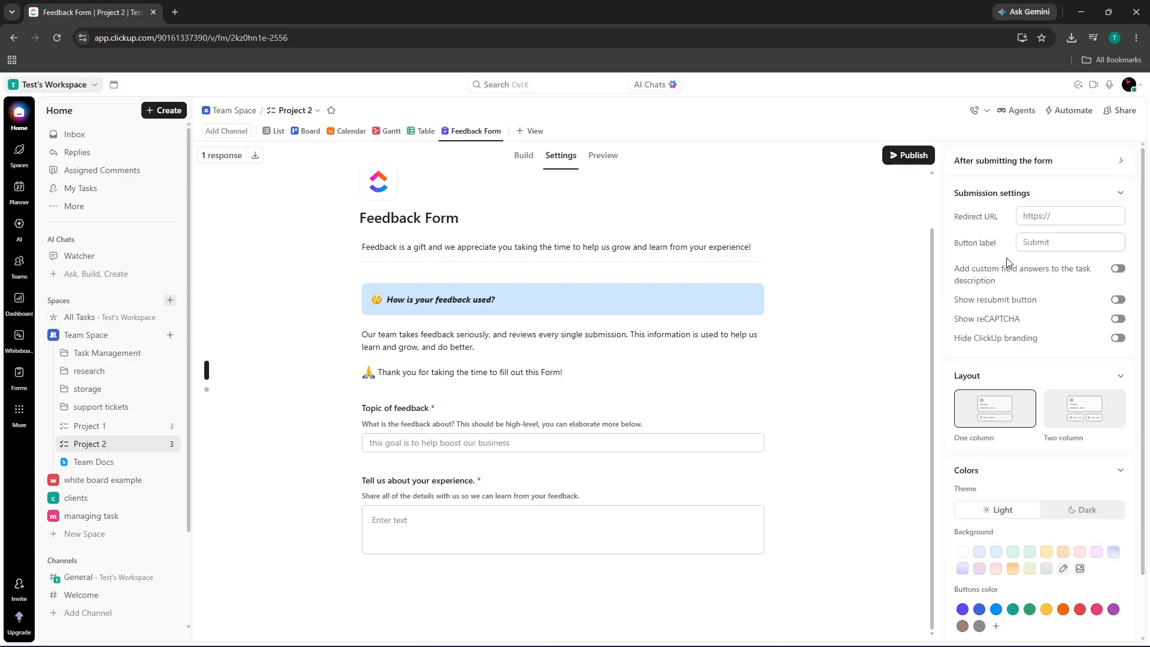
pyautogui.click(1118, 166)
pyautogui.click(1119, 162)
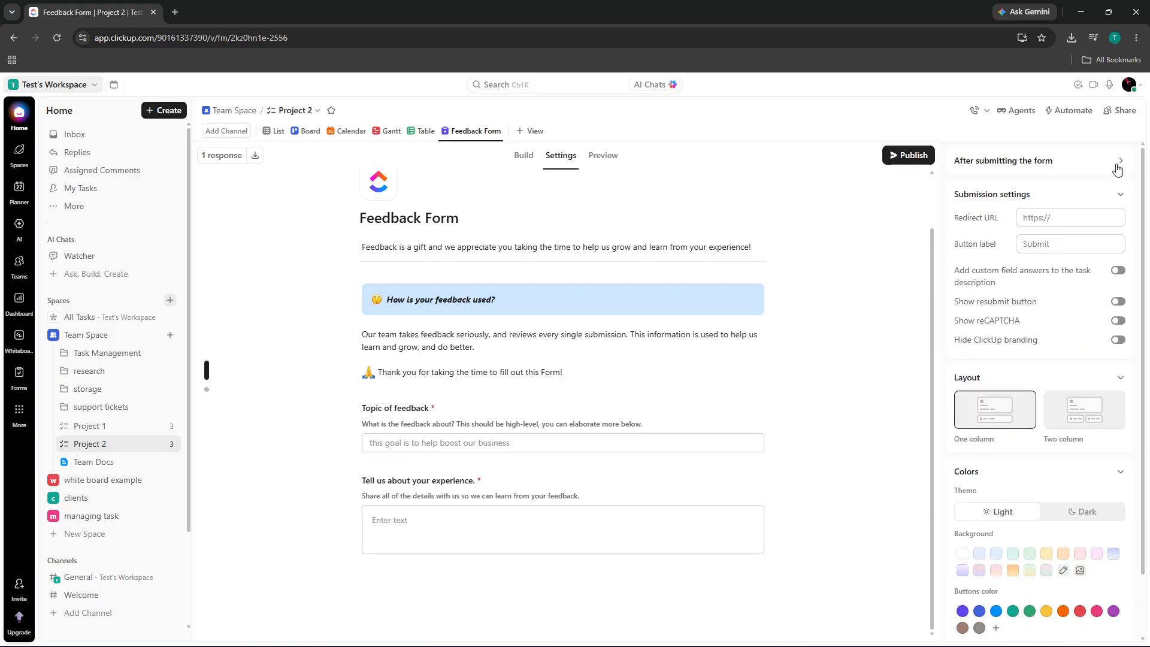
pyautogui.click(1119, 162)
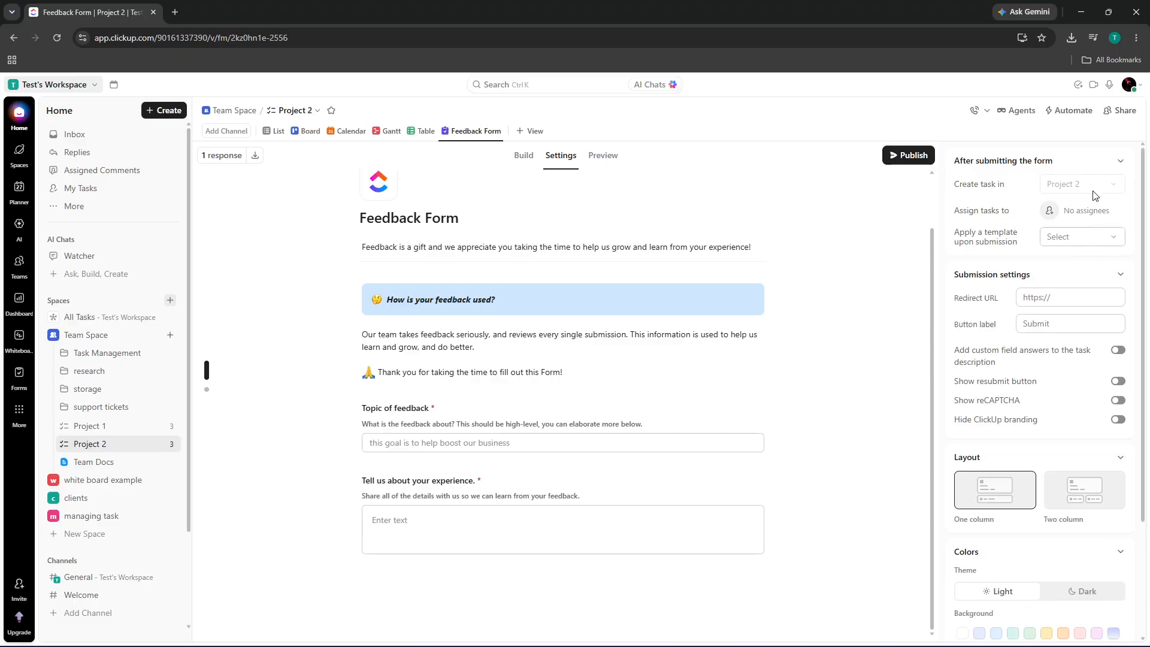
# - Attempt choosing the submissions list, dismiss the upgrade prompt, and return to Build
pyautogui.click(1095, 188)
pyautogui.click(826, 143)
pyautogui.click(625, 157)
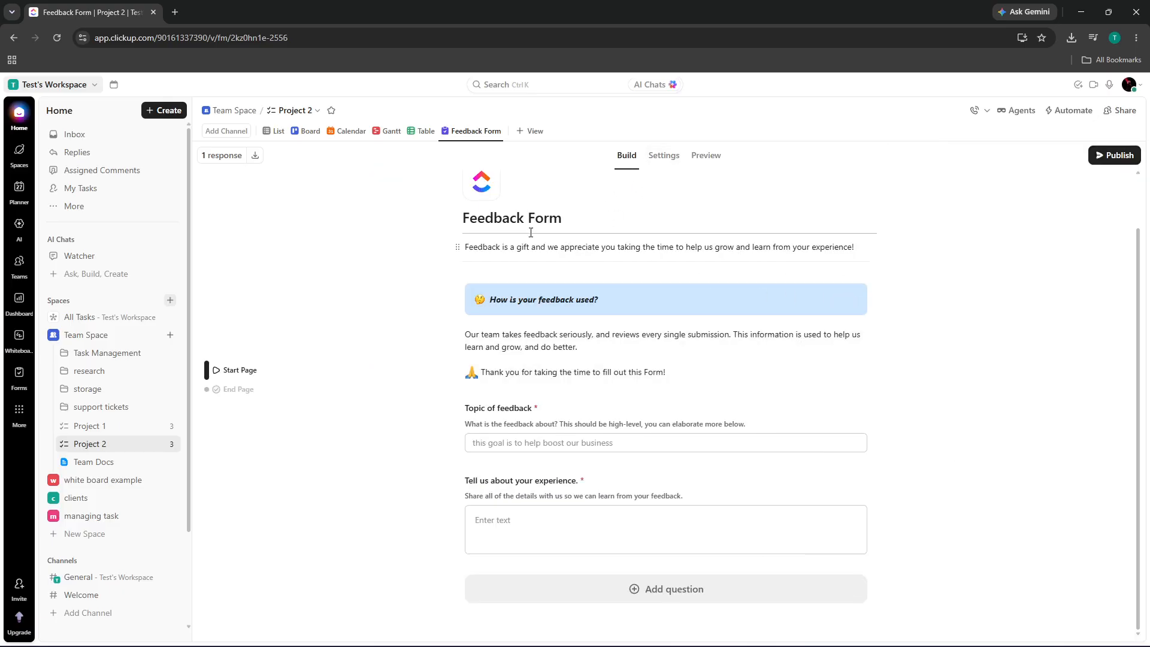
# - Move the 'How is your feedback used?' block below the experience question
pyautogui.click(502, 237)
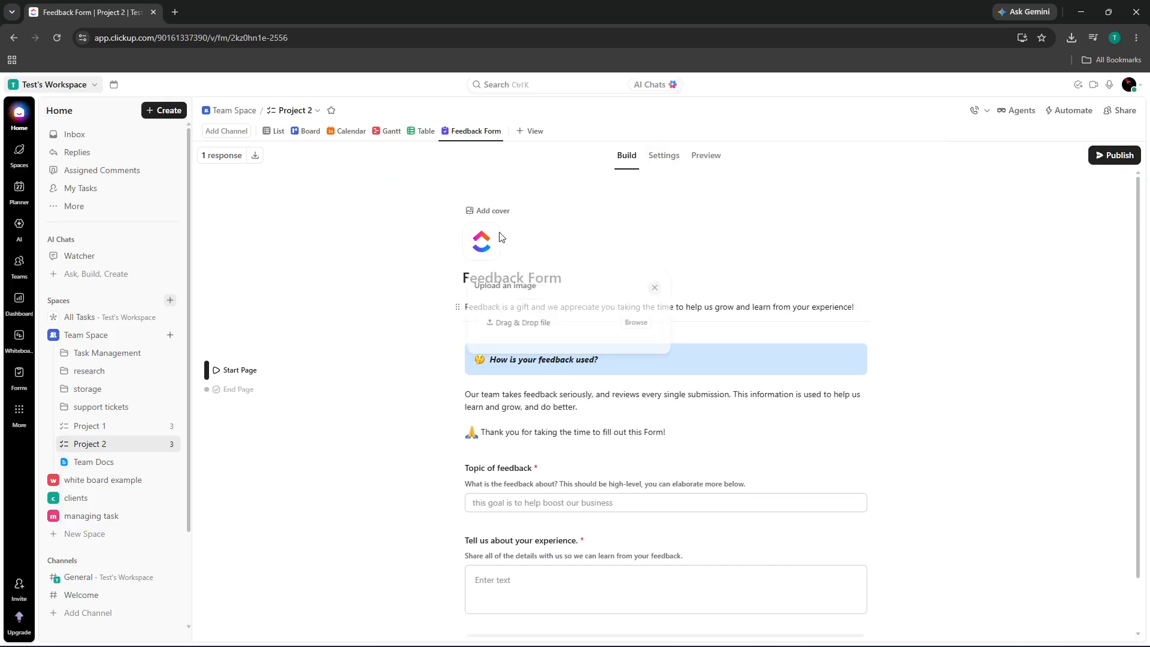
pyautogui.click(868, 277)
pyautogui.scroll(-2, 869, 310)
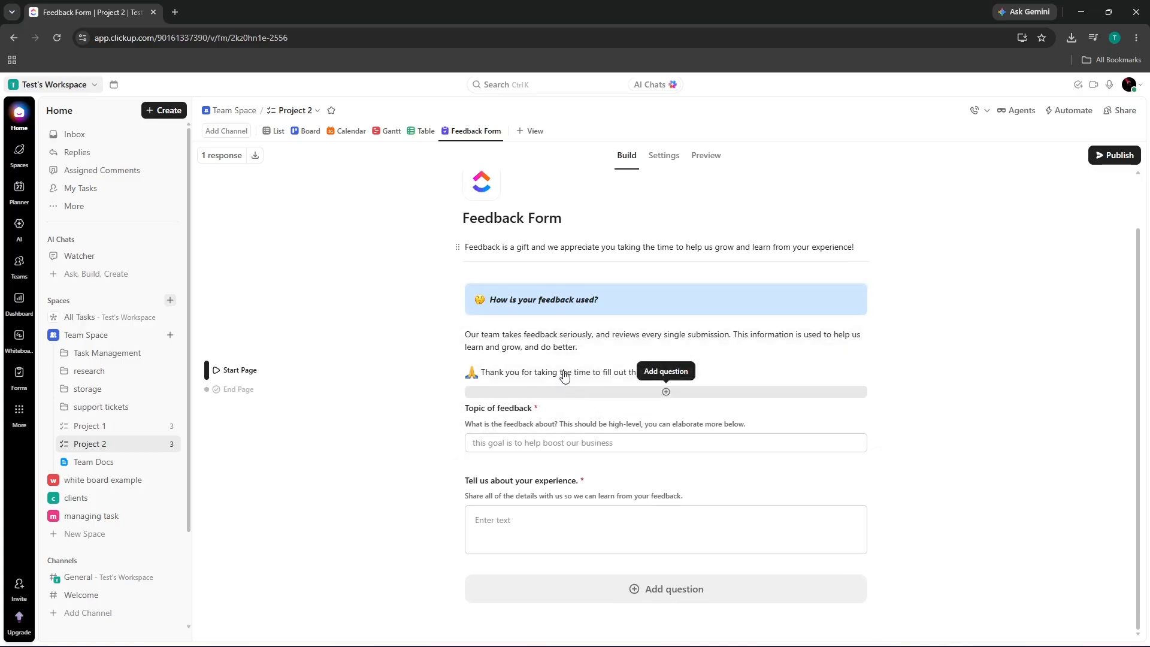
pyautogui.moveTo(572, 336); pyautogui.dragTo(578, 371)
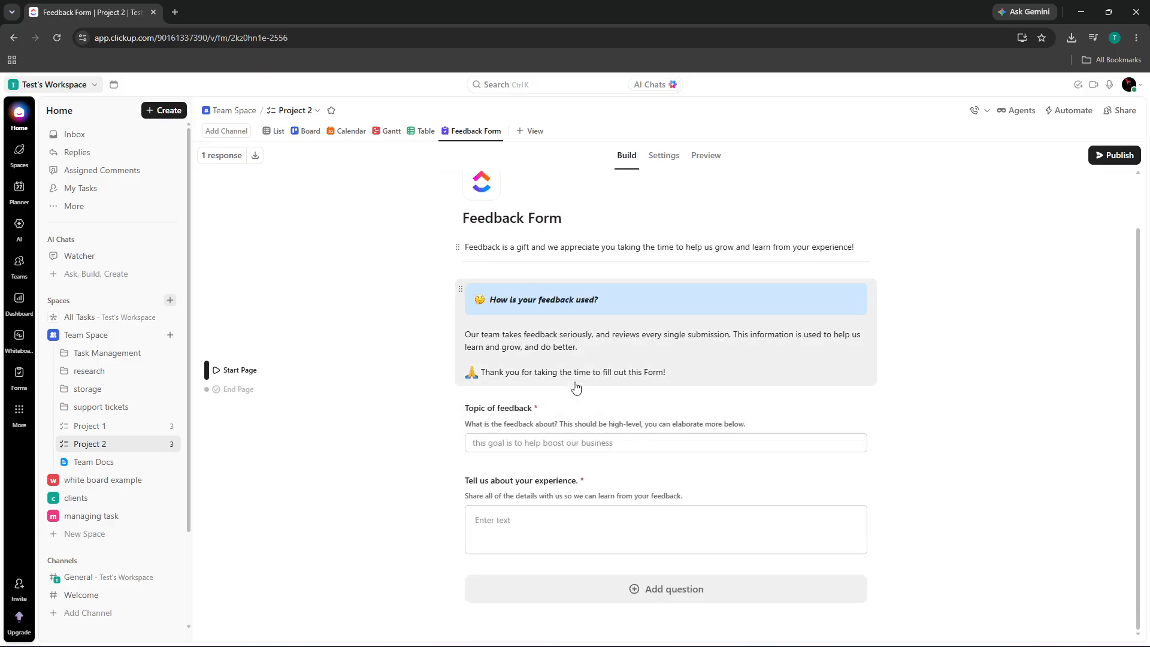
pyautogui.moveTo(614, 336); pyautogui.dragTo(621, 427)
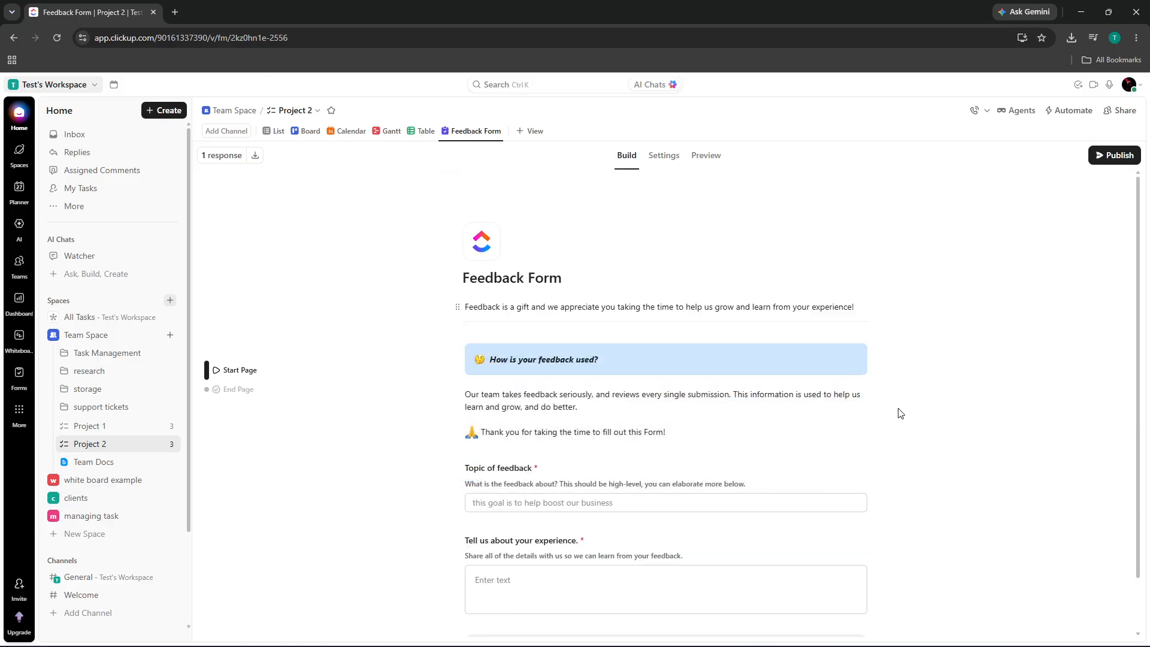
pyautogui.moveTo(619, 336); pyautogui.dragTo(858, 524)
pyautogui.scroll(-1, 1025, 436)
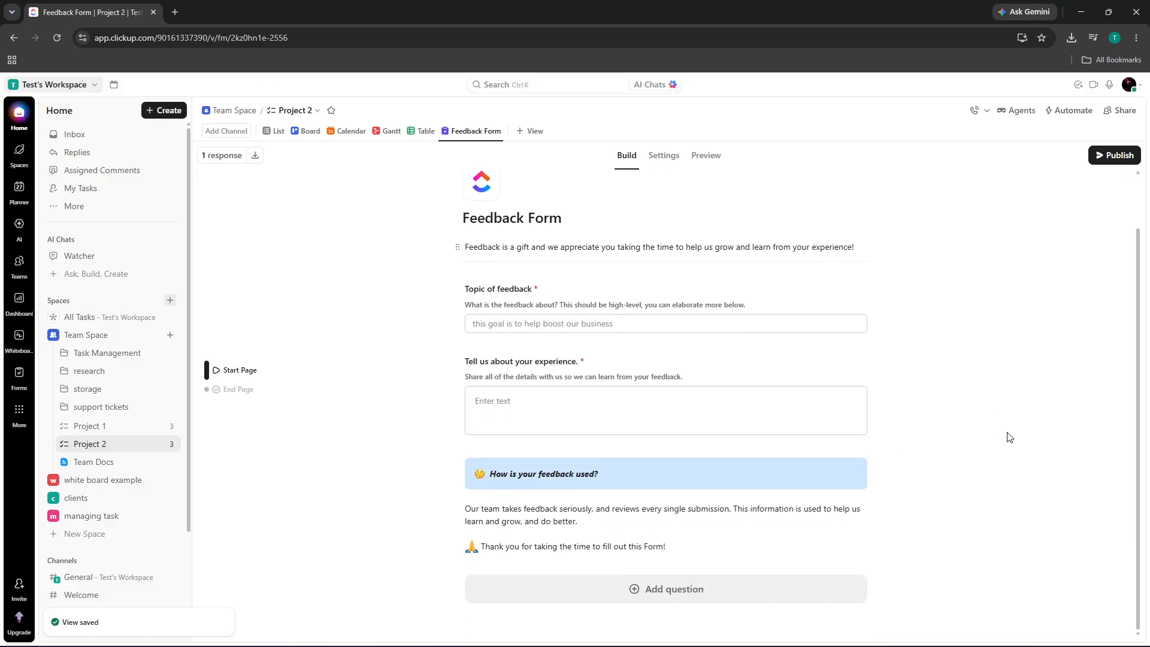
pyautogui.scroll(1, 965, 433)
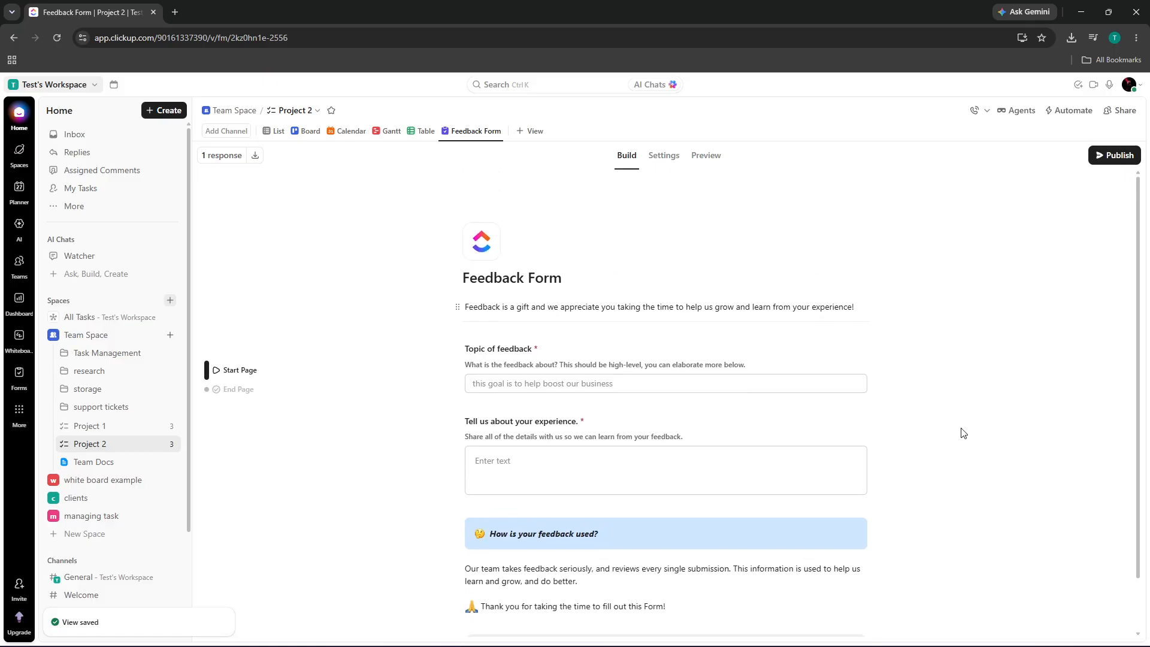
# - Replace the form description text with 'form example'
pyautogui.doubleClick(524, 307)
pyautogui.hotkey('ctrl', 'a')
pyautogui.write('wq')
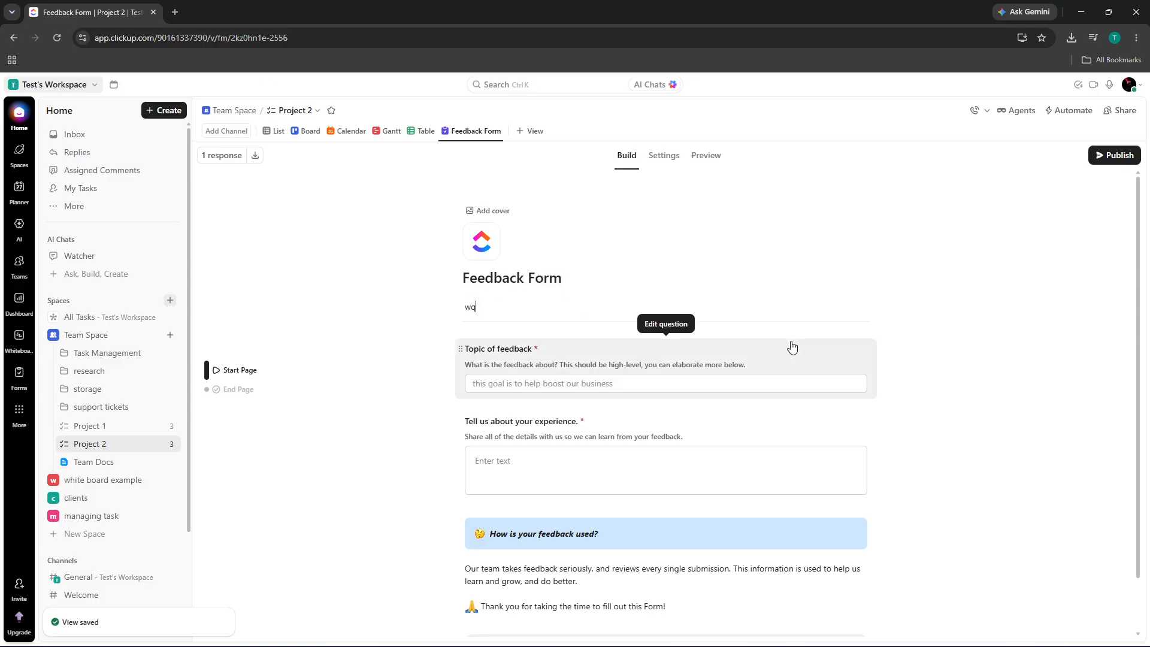
pyautogui.press('BackSpace')
pyautogui.press('BackSpace')
pyautogui.write('form example')
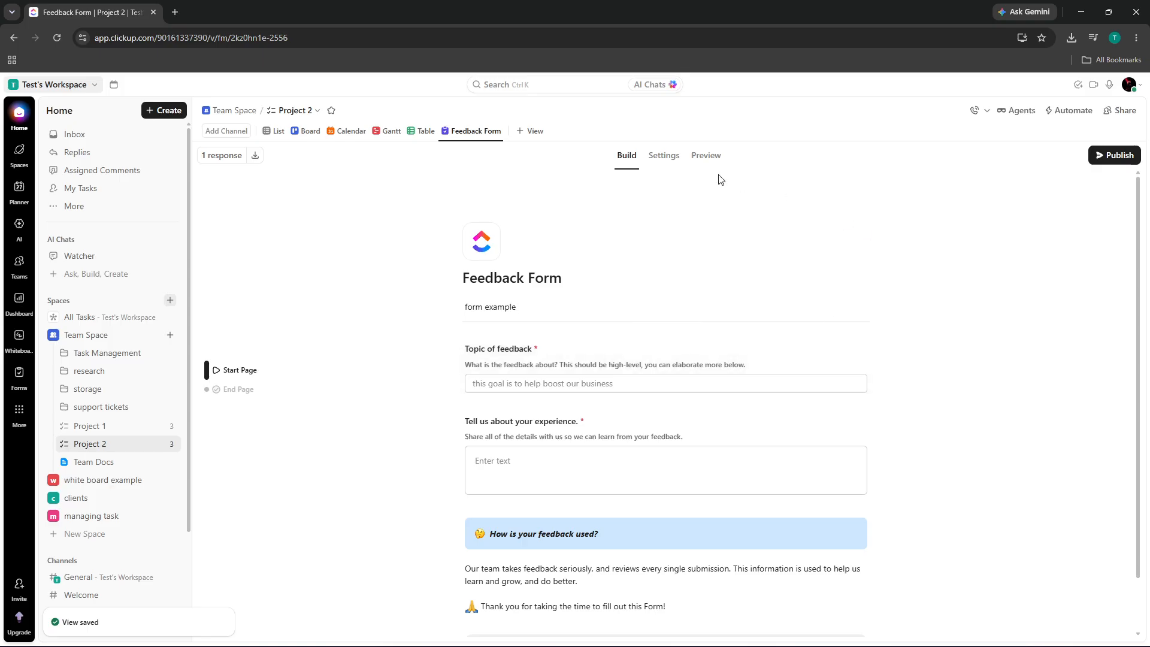
# - Try the two-column layout and preview, both blocked by upgrade, then reopen the form settings
pyautogui.click(670, 157)
pyautogui.scroll(-3, 957, 335)
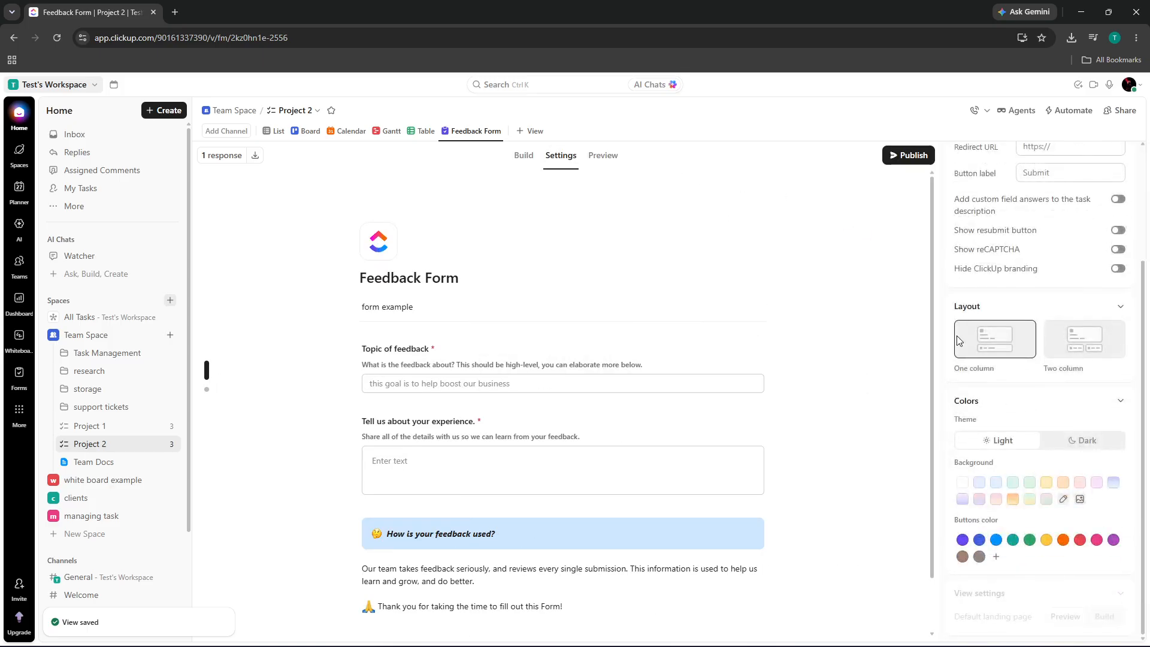
pyautogui.click(1084, 344)
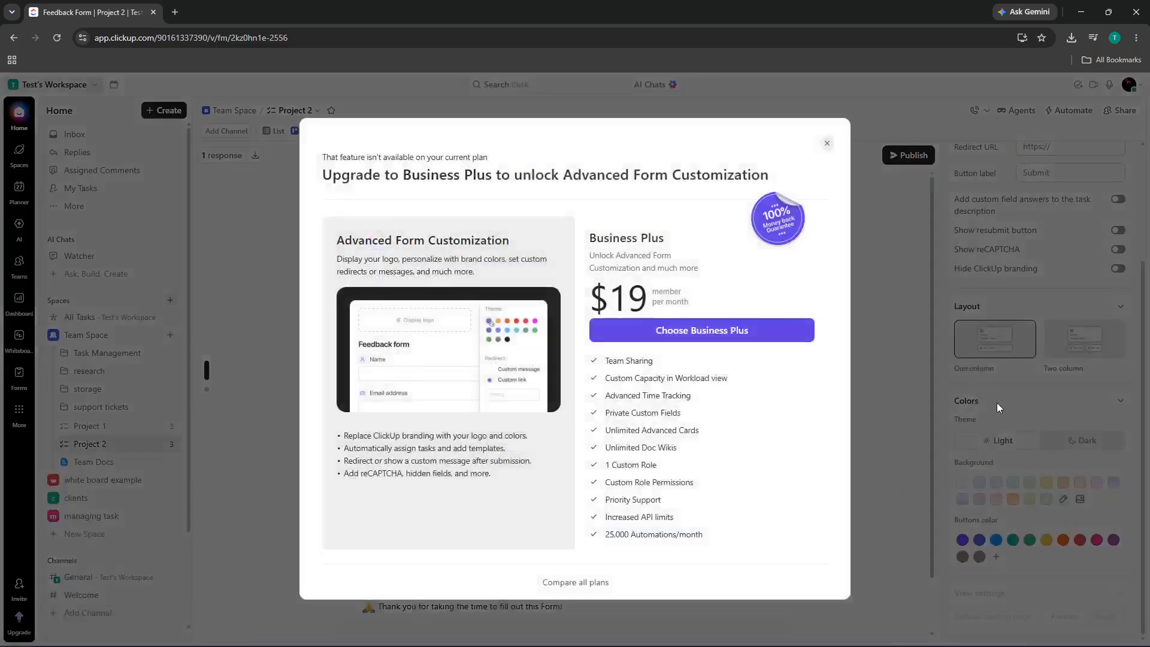
pyautogui.click(847, 170)
pyautogui.scroll(2, 1028, 267)
pyautogui.scroll(1, 1028, 267)
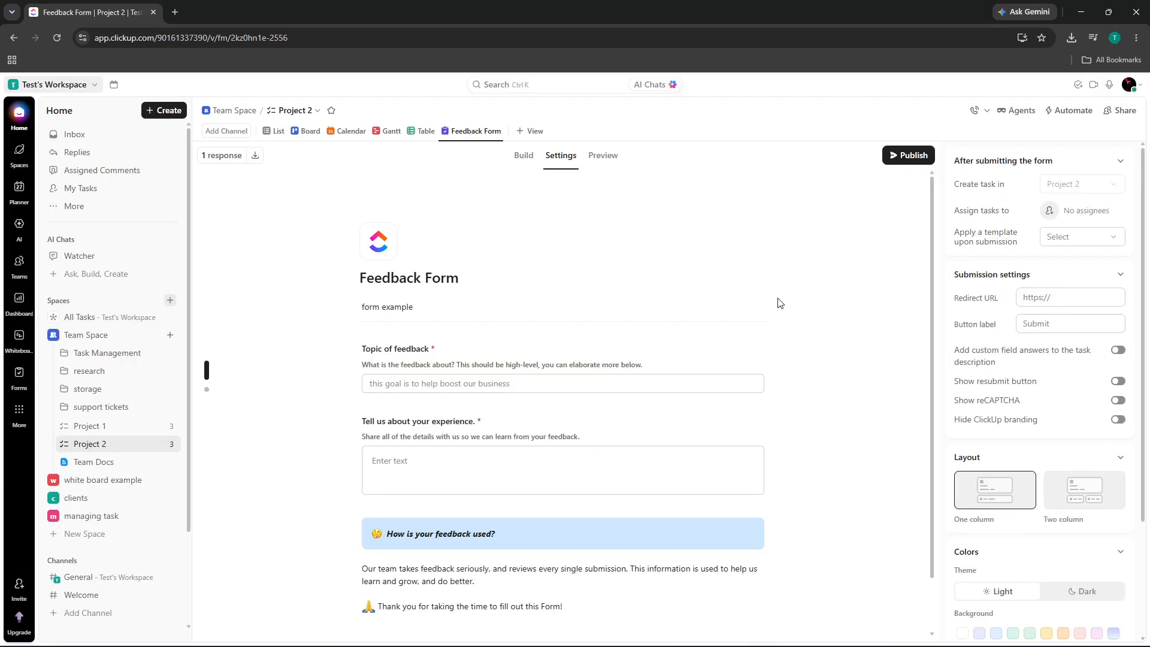
pyautogui.click(779, 302)
pyautogui.click(707, 157)
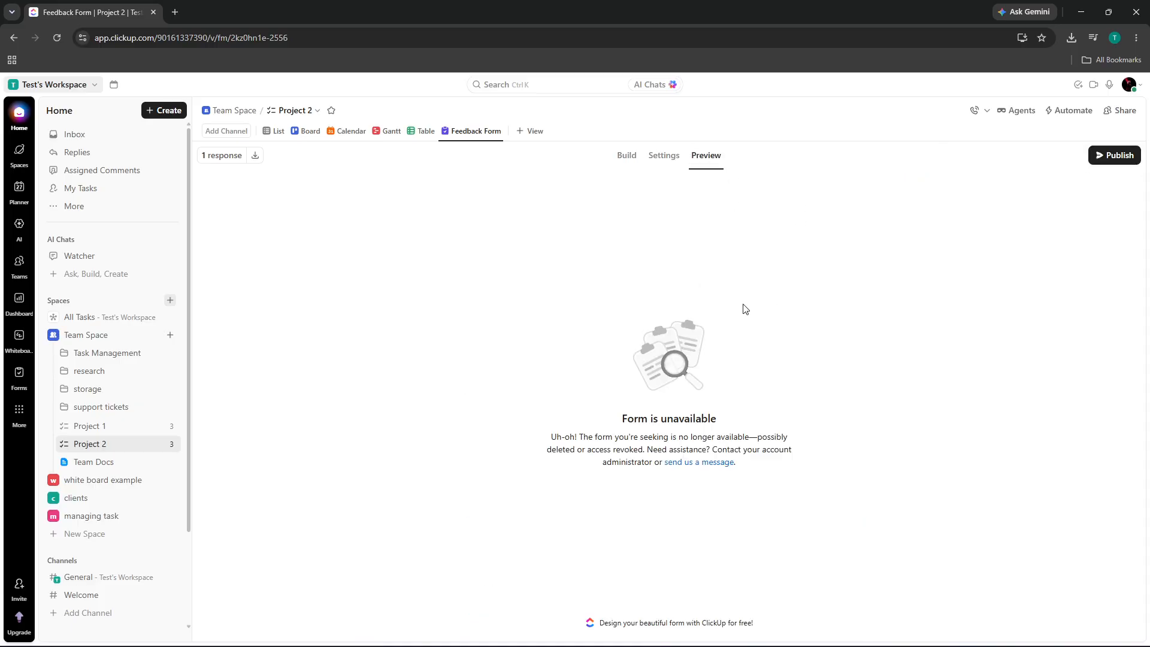
pyautogui.click(661, 157)
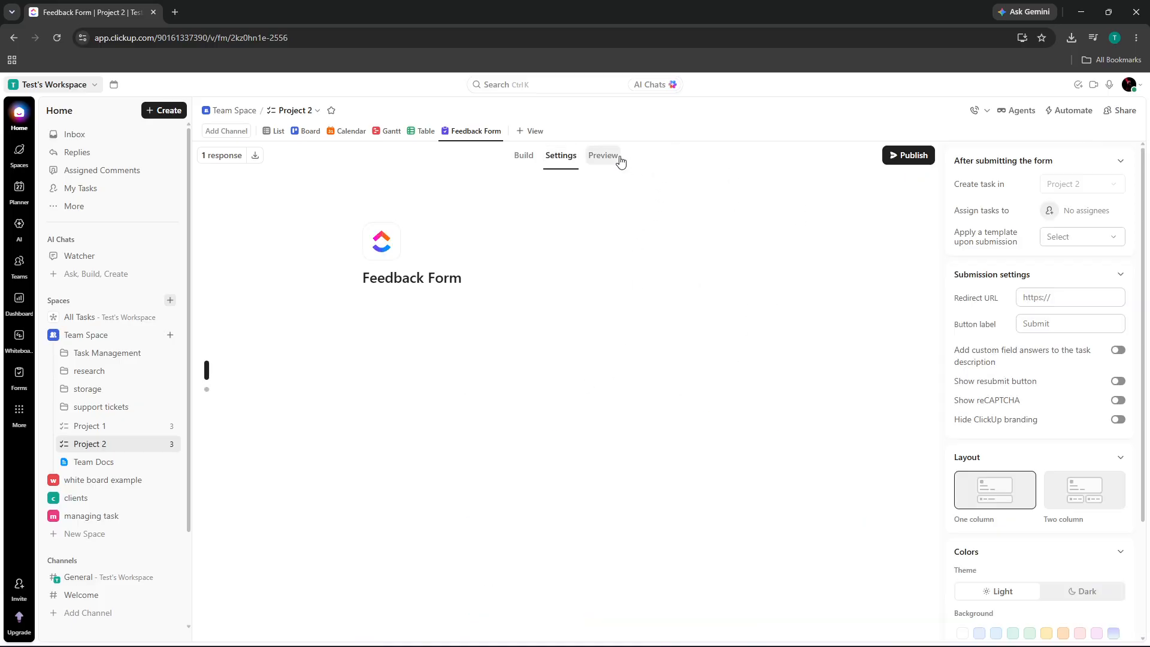
# - Confirm Topic of feedback is Required, select the experience question, then preview the form
pyautogui.click(518, 157)
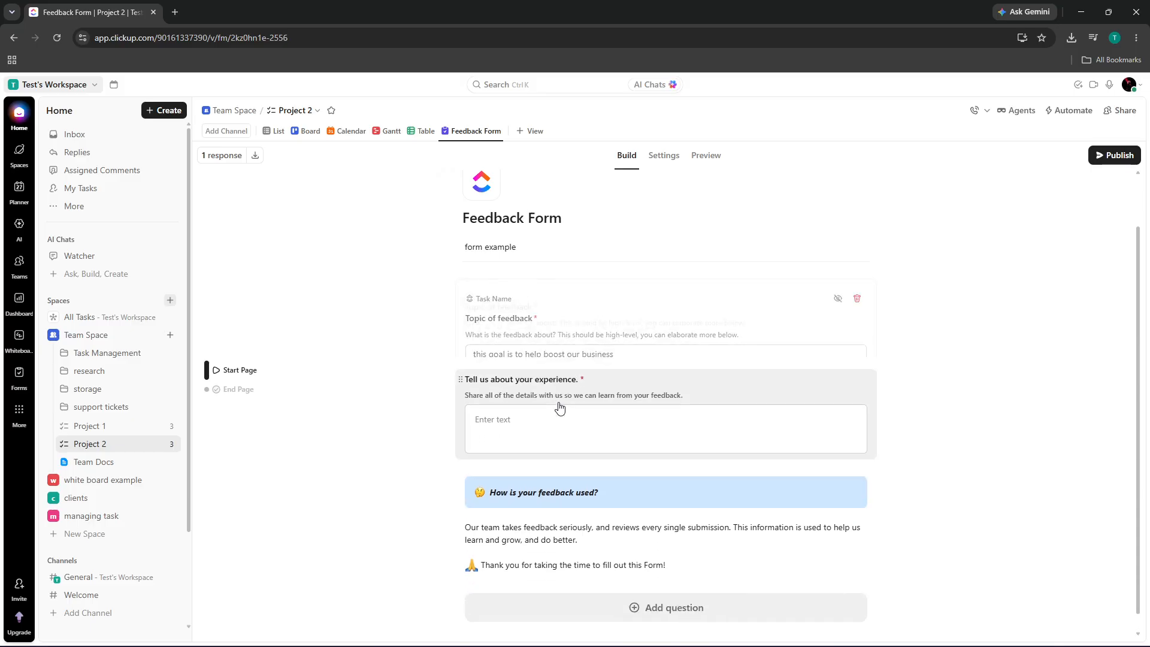
pyautogui.click(473, 336)
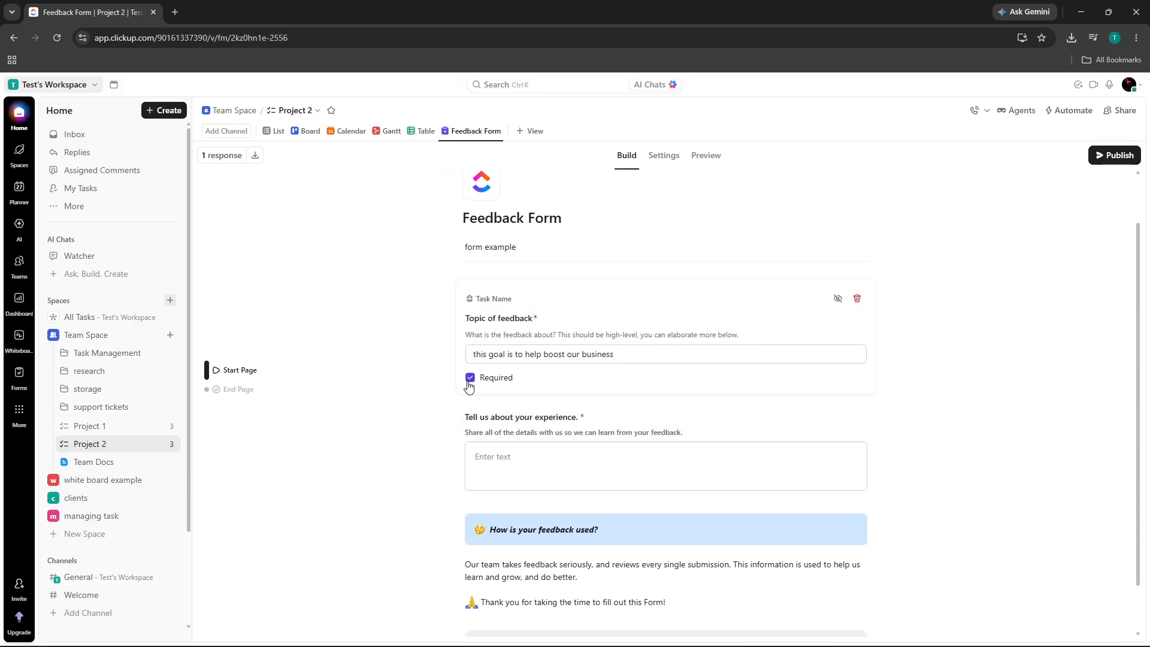
pyautogui.click(497, 465)
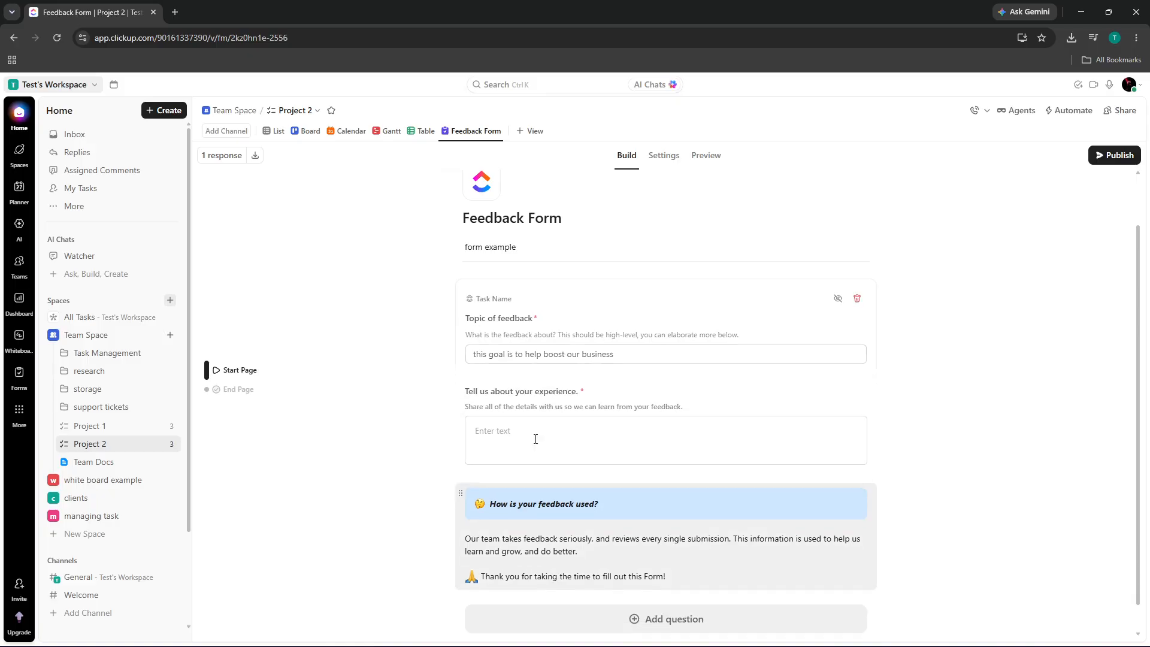
pyautogui.click(714, 161)
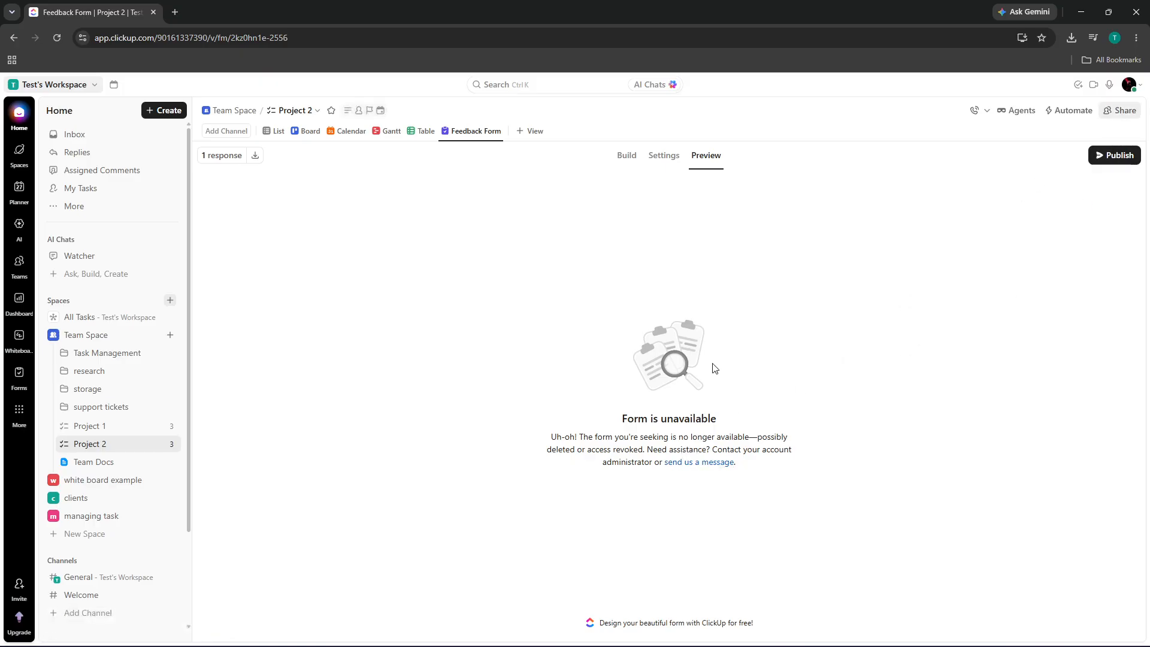
# - Send an e-mail invitation to a new member's address, then close the share dialog
pyautogui.click(1120, 110)
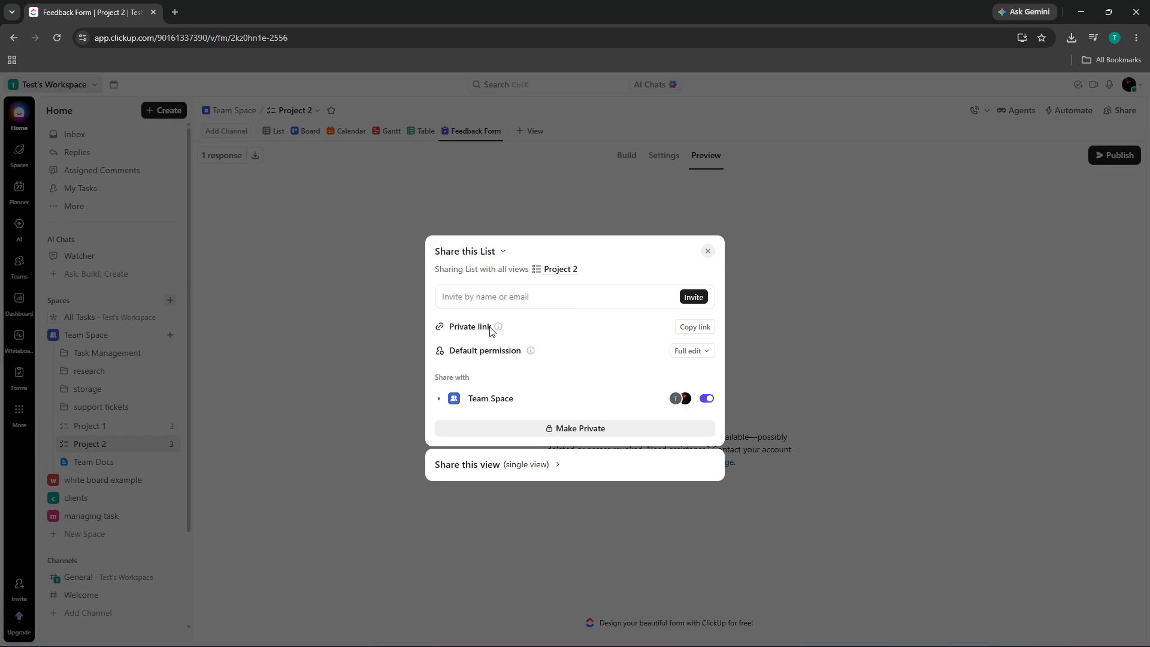
pyautogui.moveTo(498, 327)
pyautogui.click(527, 297)
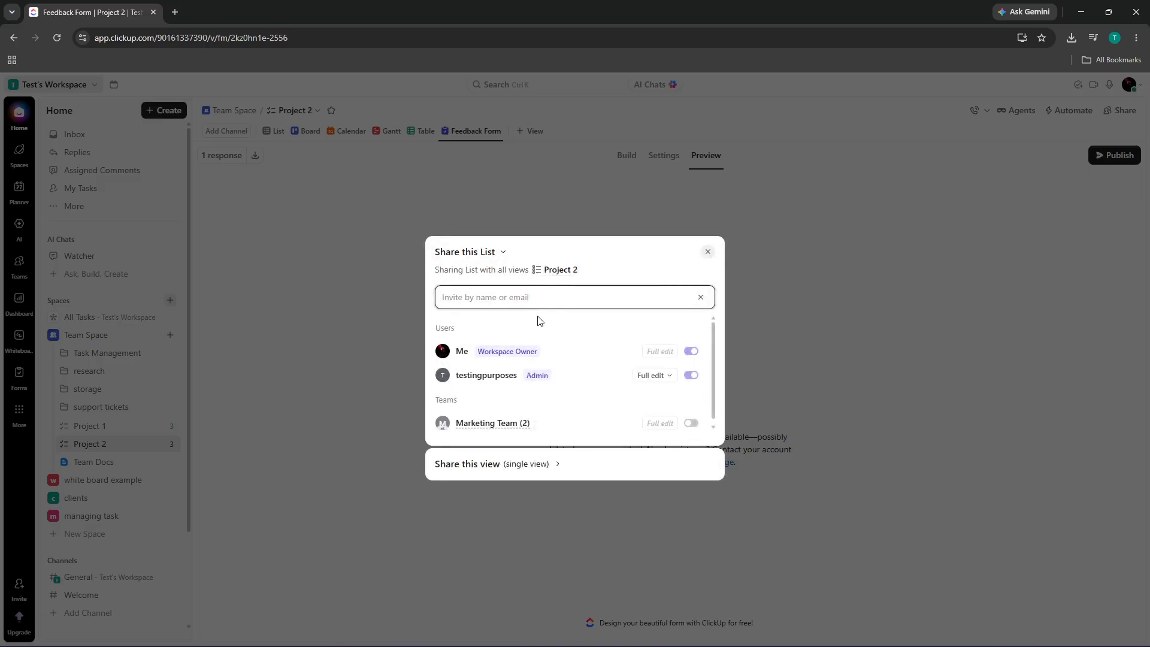
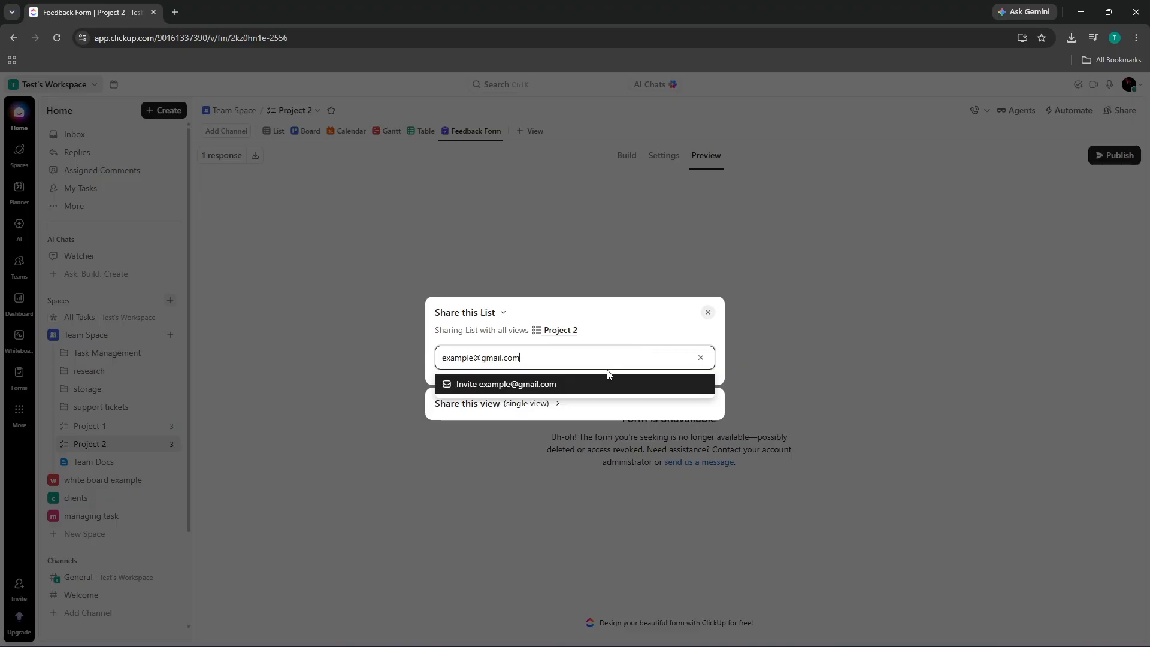
pyautogui.click(608, 384)
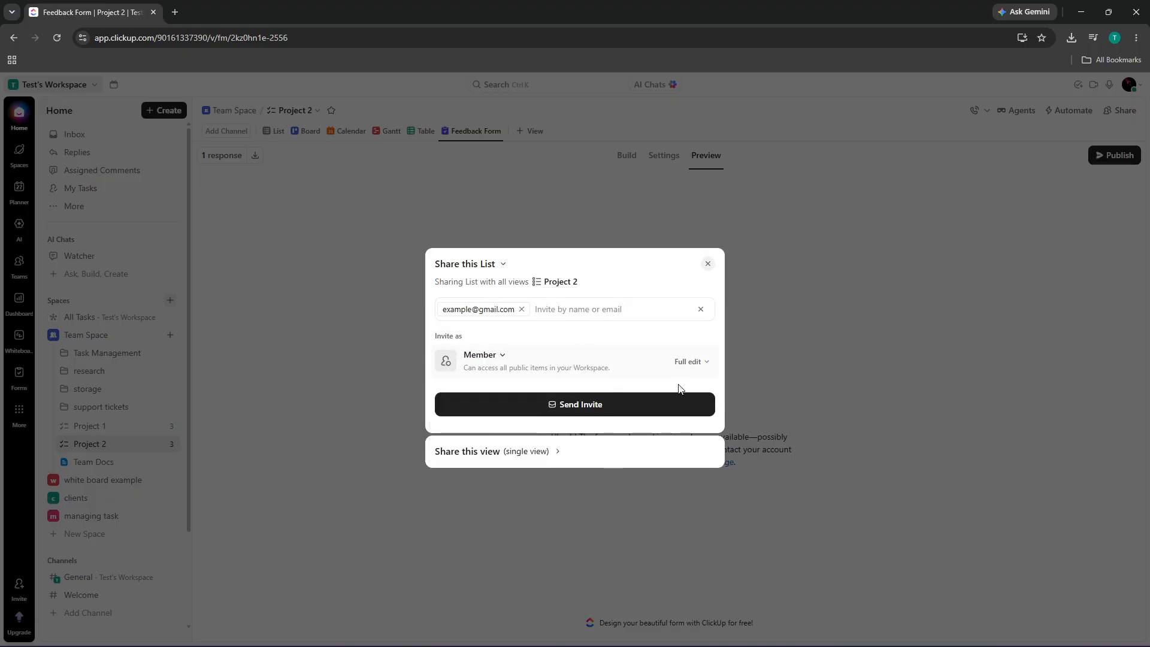
pyautogui.click(622, 403)
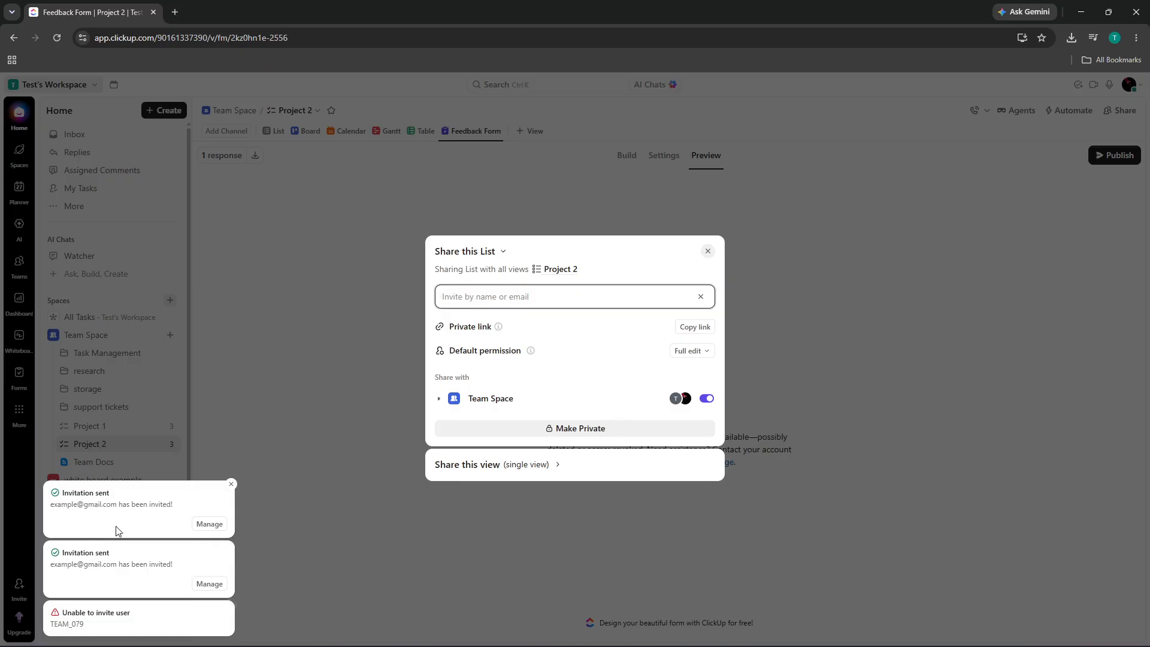
pyautogui.click(384, 315)
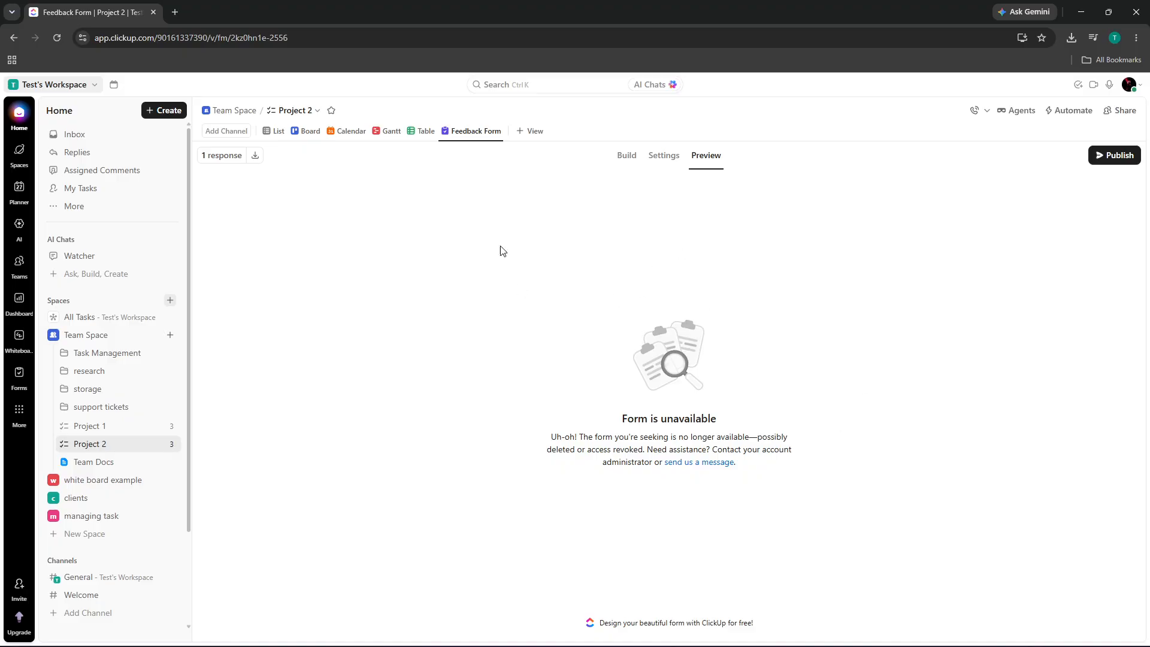
# - Go to the Team Space Overview from Spaces in the left sidebar
pyautogui.click(20, 152)
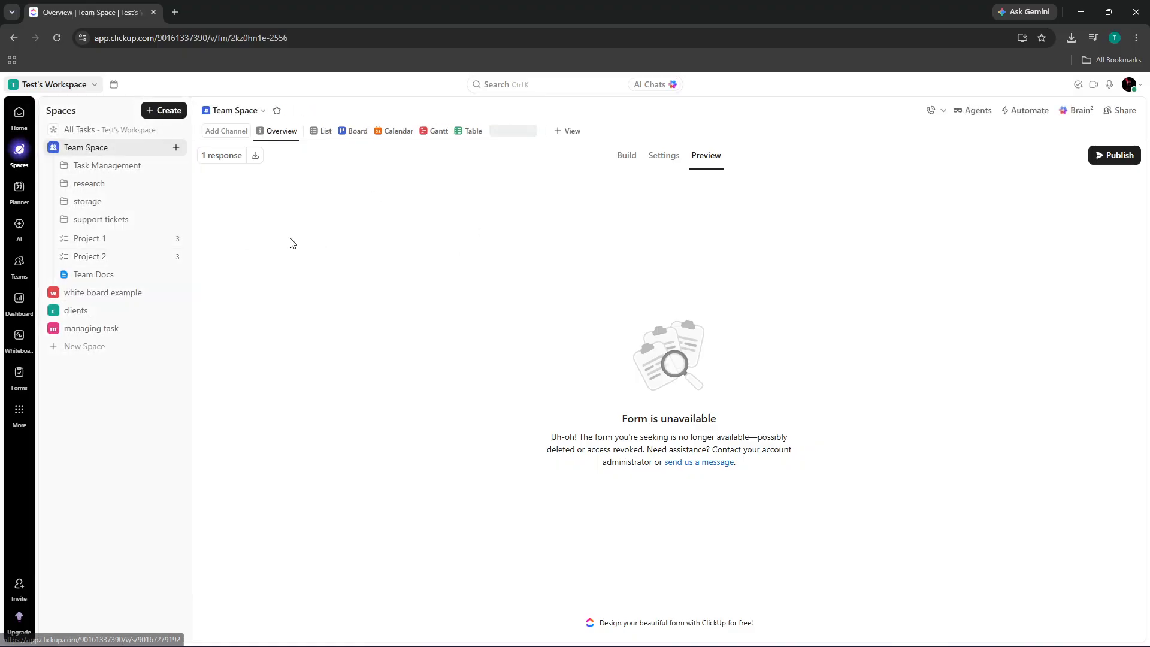